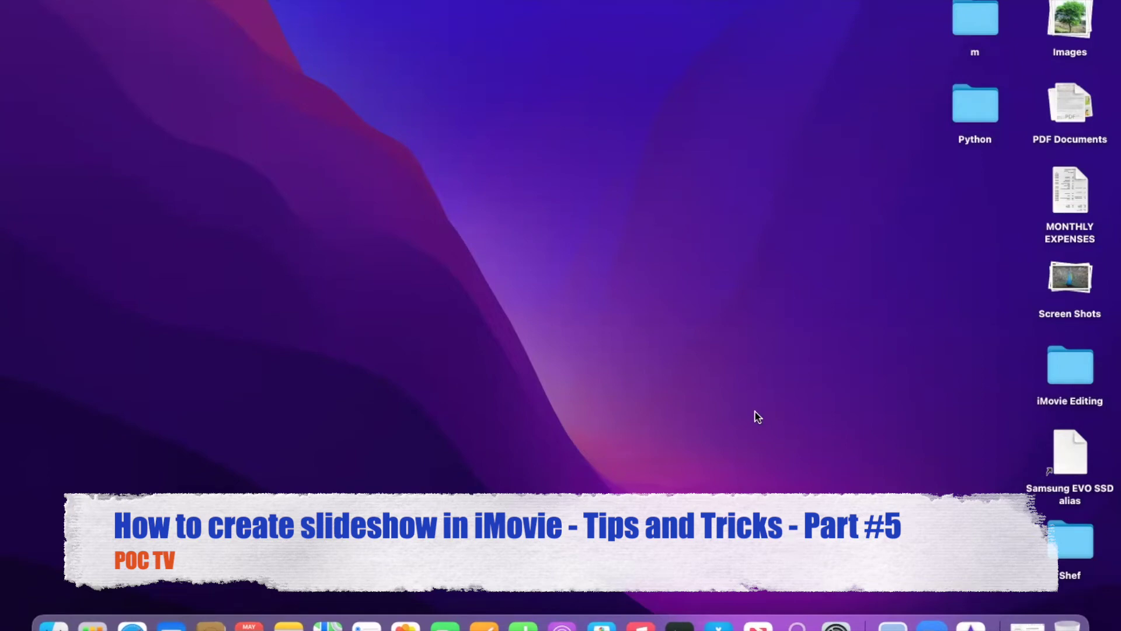
Launch iMovie and open the media import window
{"action": "left_click", "coordinate": [970, 623]}
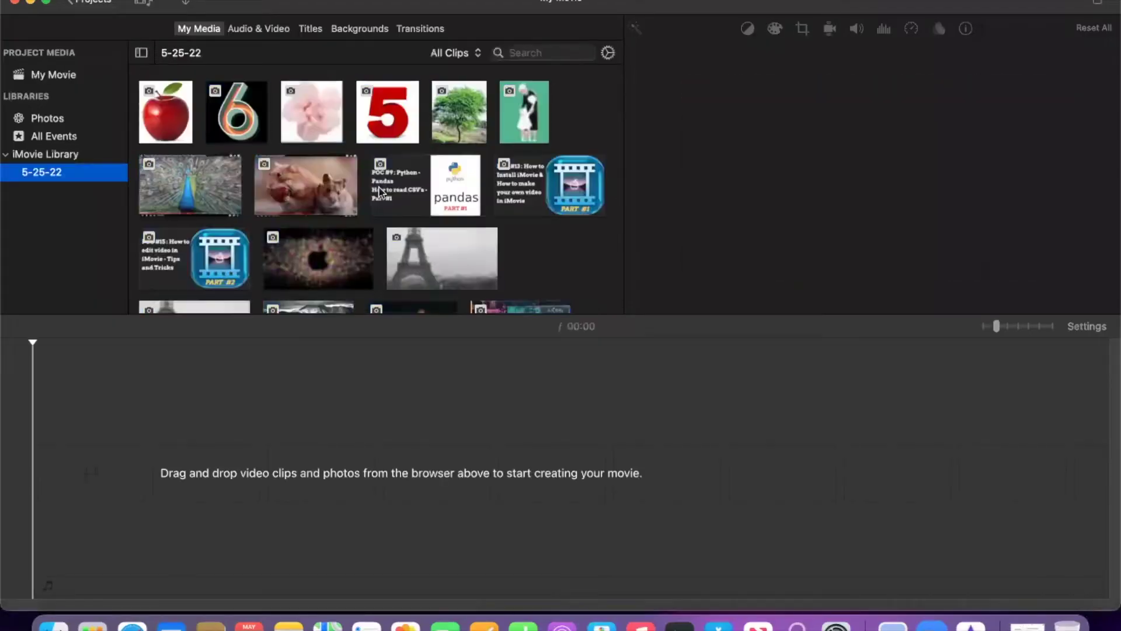
{"action": "scroll", "coordinate": [462, 210], "scroll_direction": "down", "scroll_amount": 3}
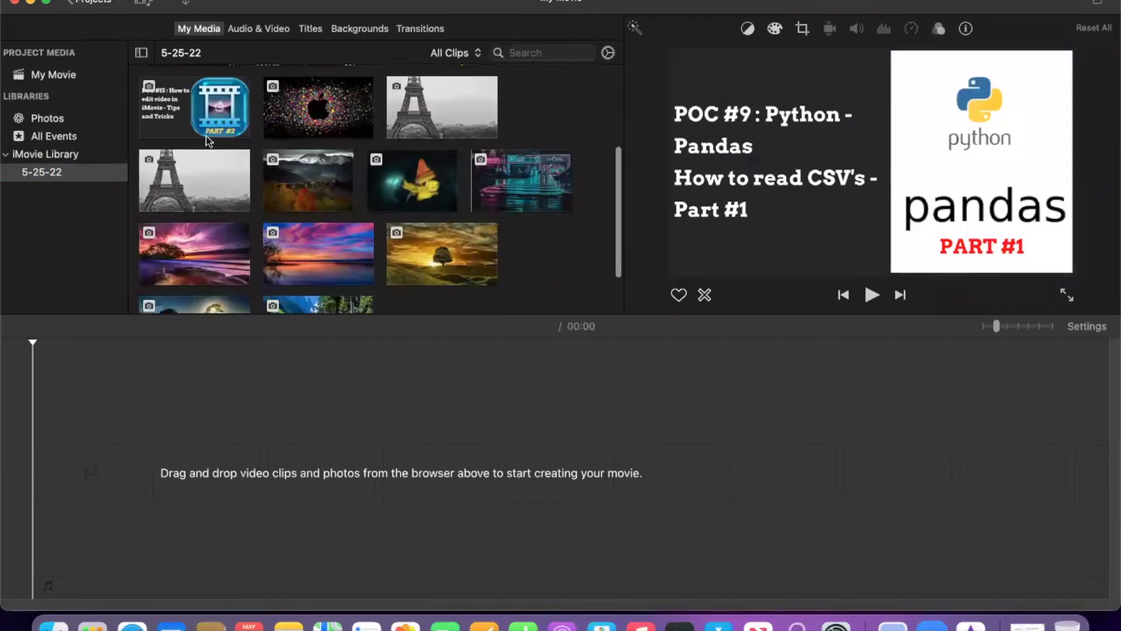
{"action": "scroll", "coordinate": [531, 264], "scroll_direction": "down", "scroll_amount": 3}
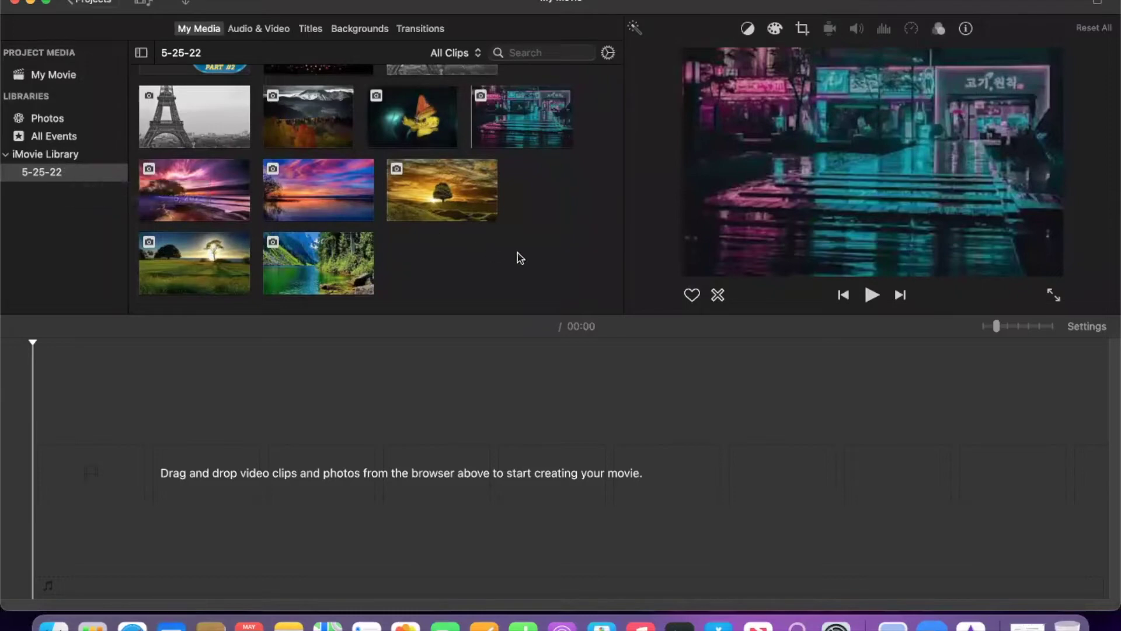
{"action": "left_click", "coordinate": [186, 5]}
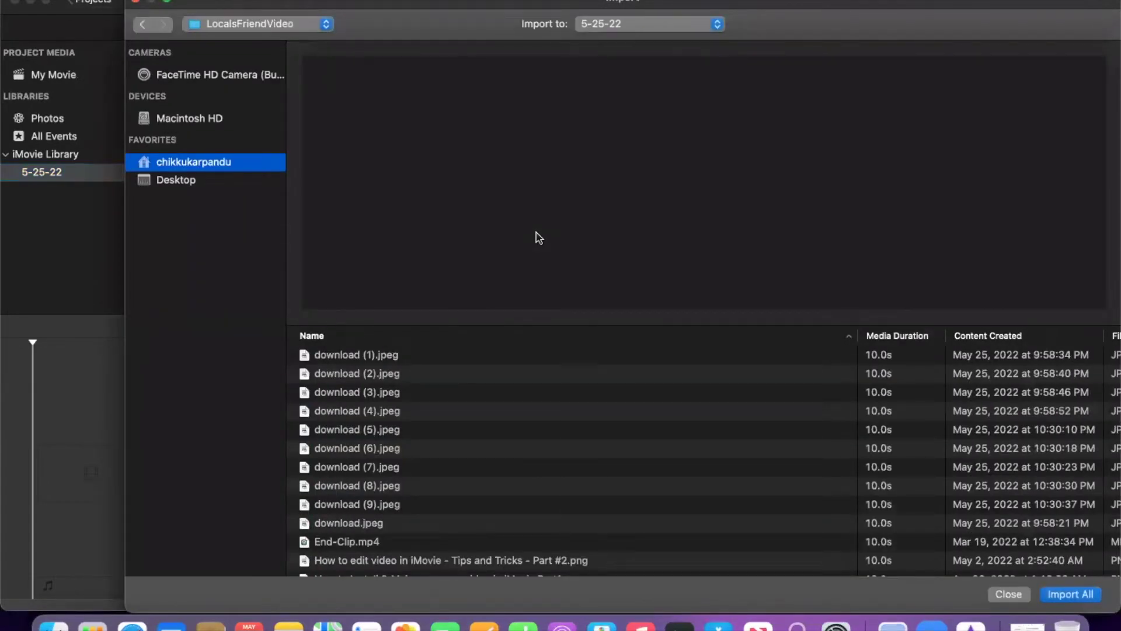
{"action": "left_click", "coordinate": [345, 356]}
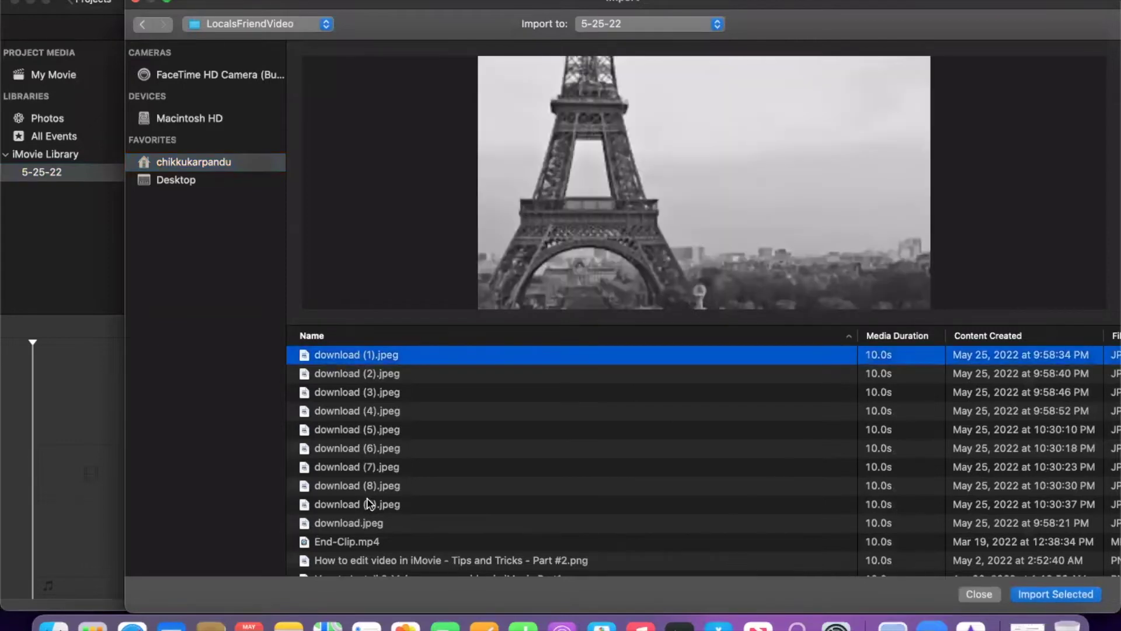
{"action": "key", "text": "shift+Down"}
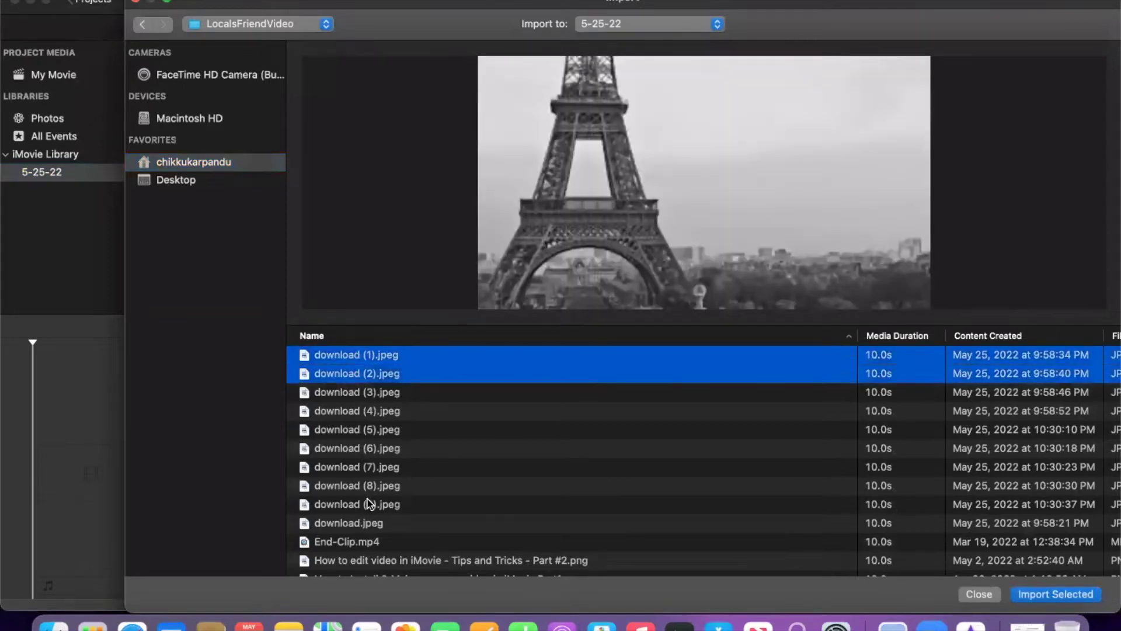
{"action": "key", "text": "shift+Down"}
{"action": "key", "text": "shift+Down"}
{"action": "key", "text": "shift+Down"}
{"action": "key", "text": "shift+Down"}
{"action": "key", "text": "shift+Down"}
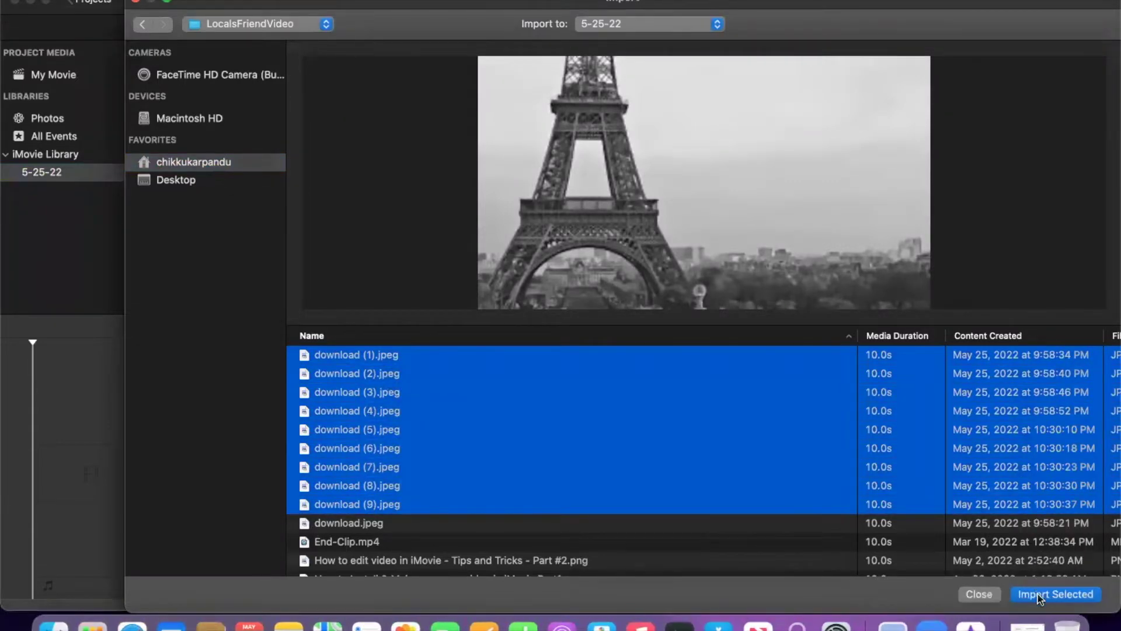
{"action": "left_click", "coordinate": [138, 3]}
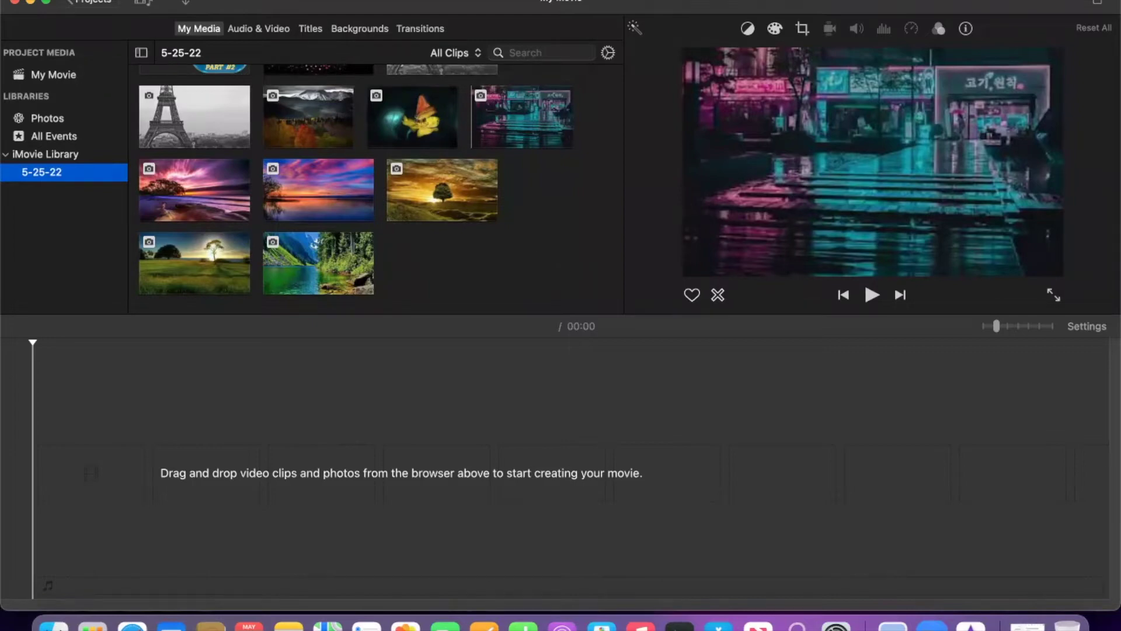
{"action": "left_click", "coordinate": [53, 2]}
{"action": "left_click", "coordinate": [72, 24]}
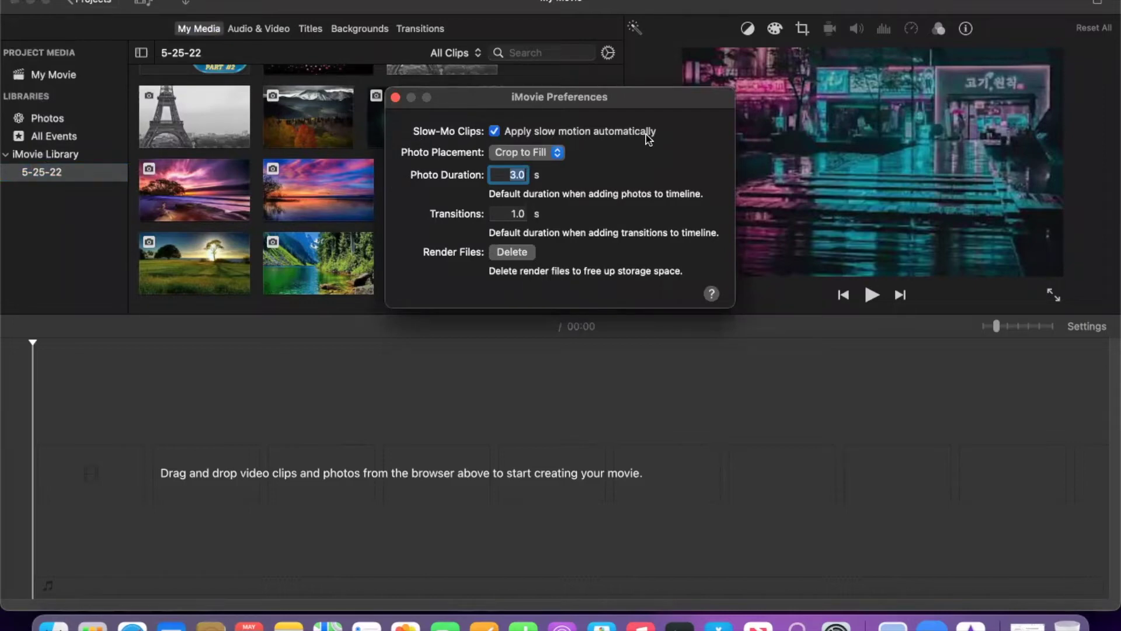
{"action": "left_click", "coordinate": [557, 153]}
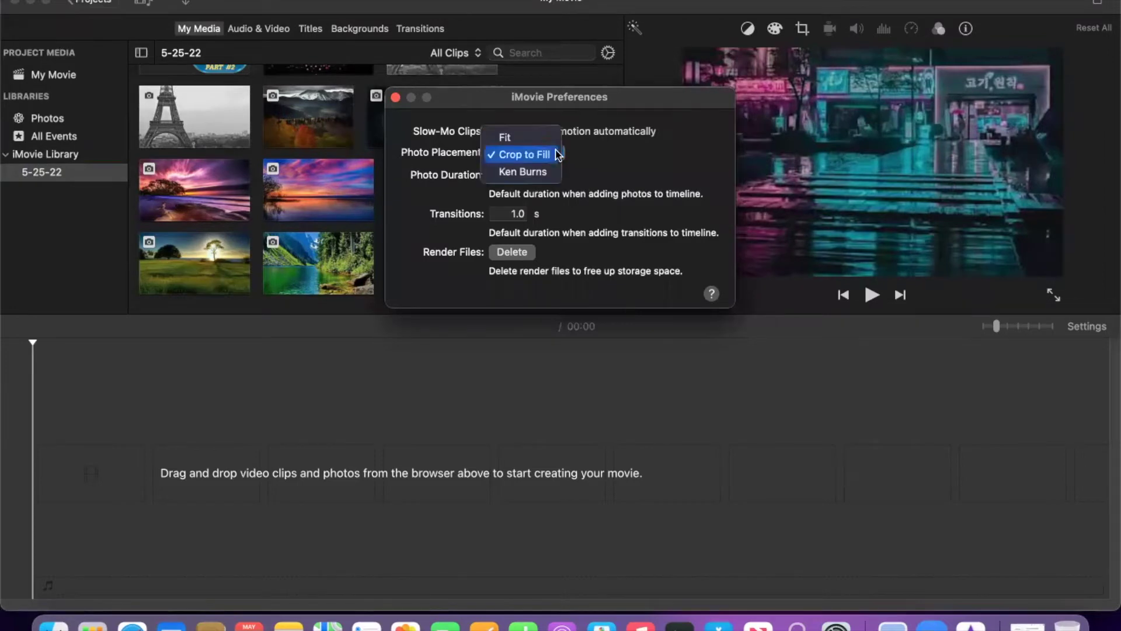
{"action": "left_click", "coordinate": [513, 138]}
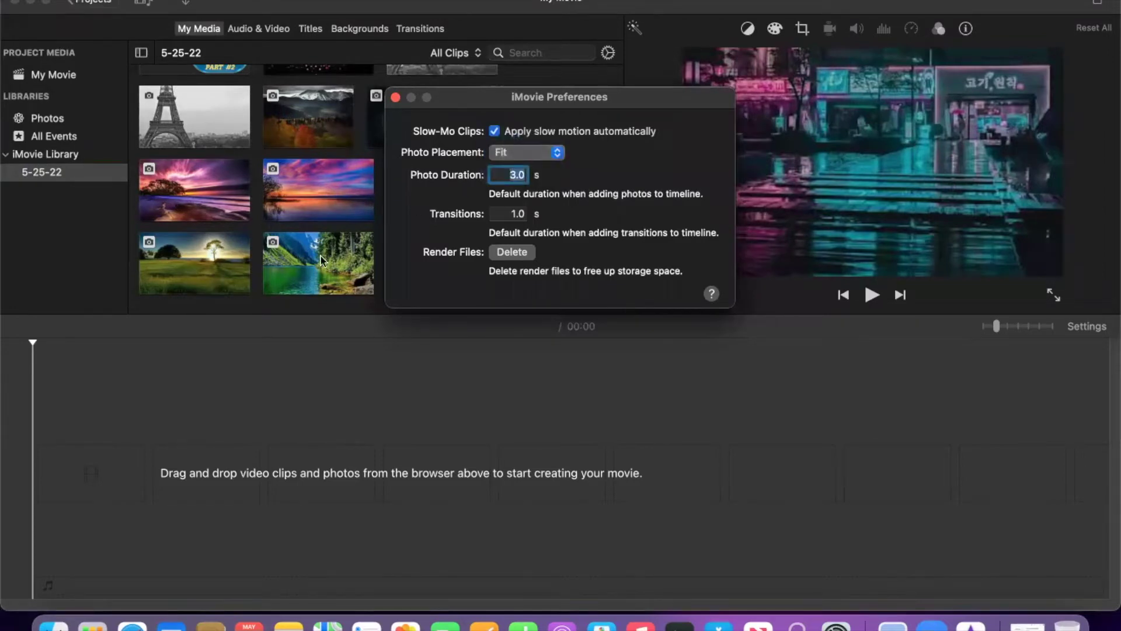
{"action": "left_click", "coordinate": [557, 154]}
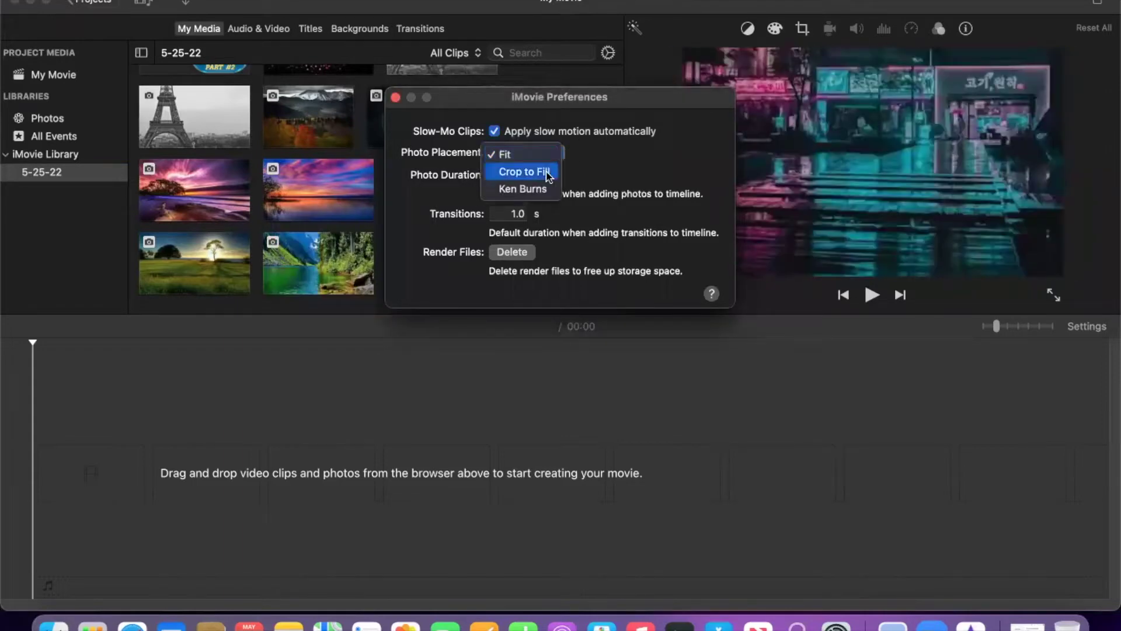
{"action": "left_click", "coordinate": [526, 171]}
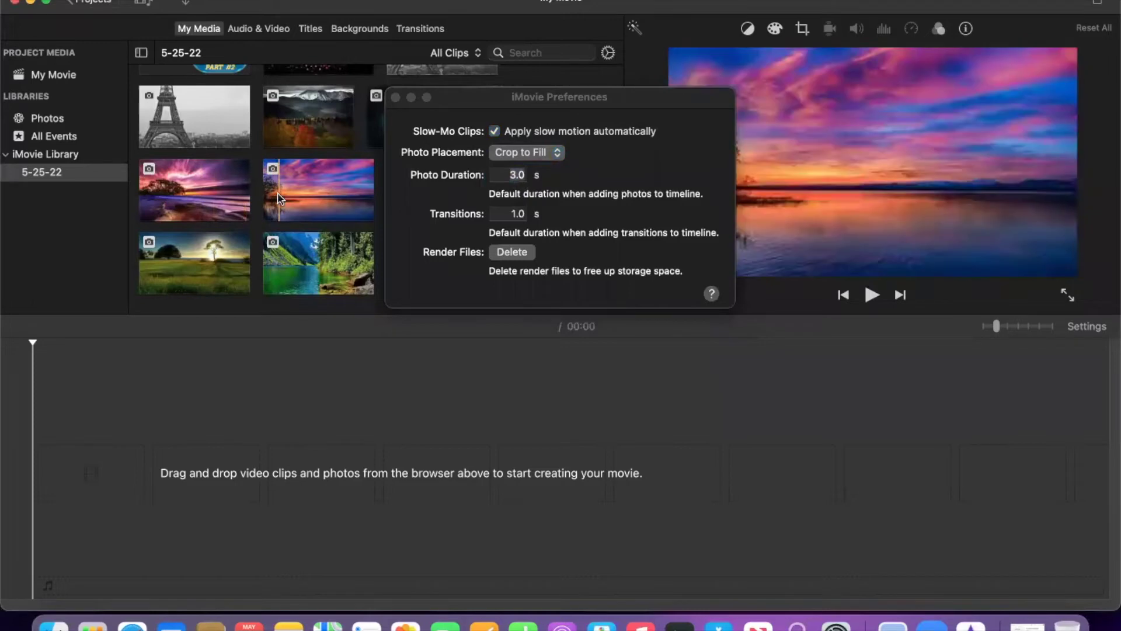
{"action": "left_click", "coordinate": [557, 152]}
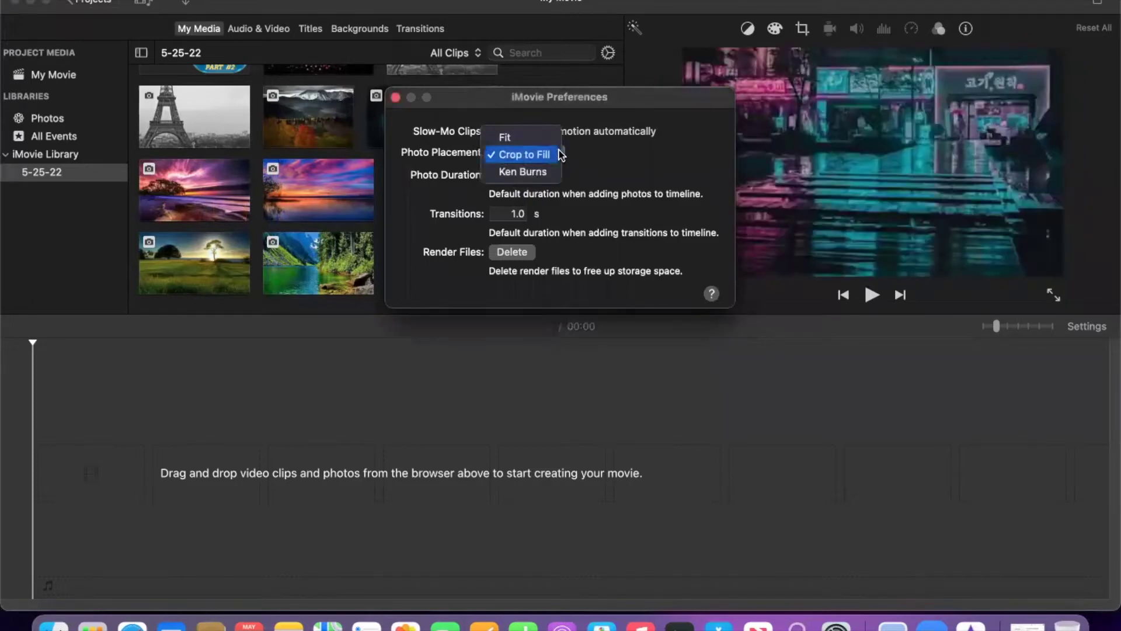
{"action": "left_click", "coordinate": [560, 154]}
{"action": "left_click", "coordinate": [514, 176]}
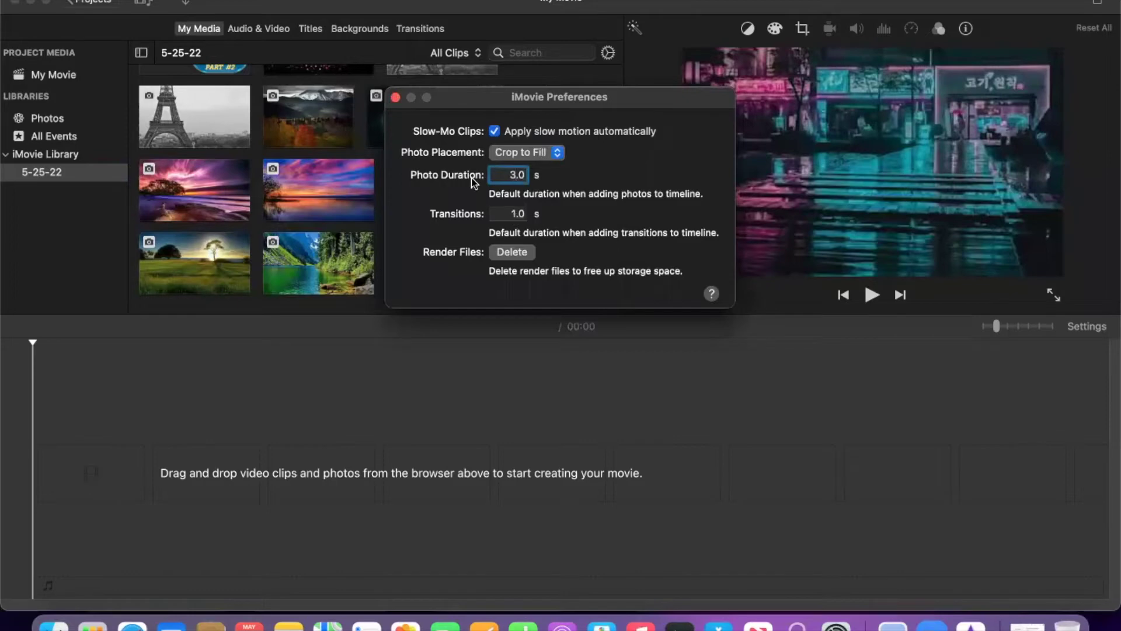
{"action": "left_click", "coordinate": [397, 99]}
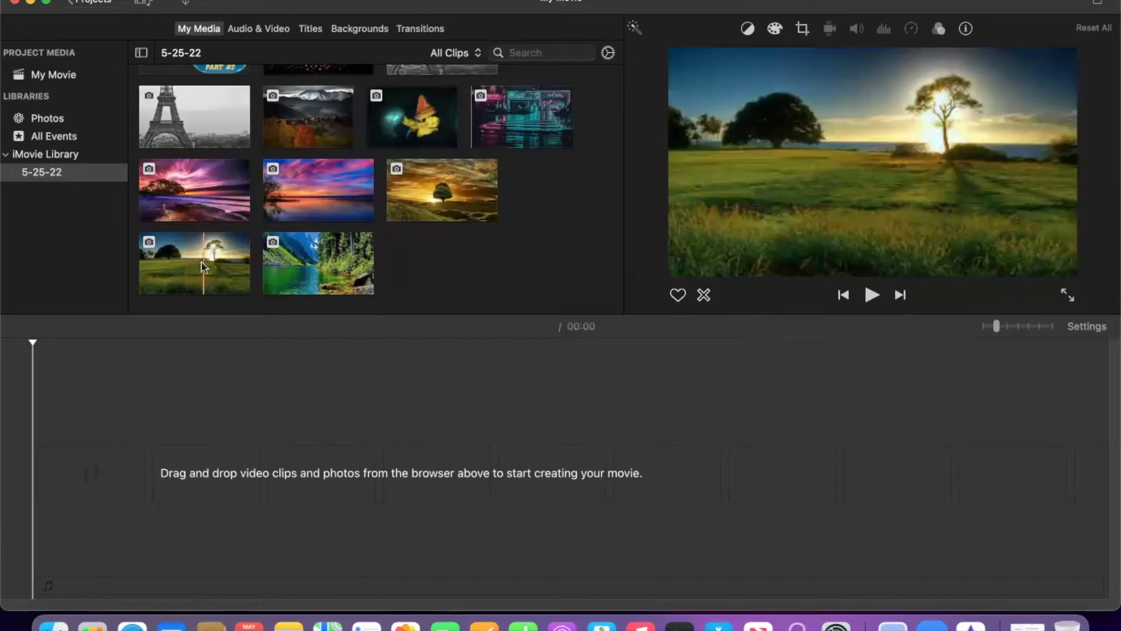
Add the field tree, mountain lake, golden tree and purple sunset photos to the timeline, in that order
{"action": "left_click", "coordinate": [123, 486]}
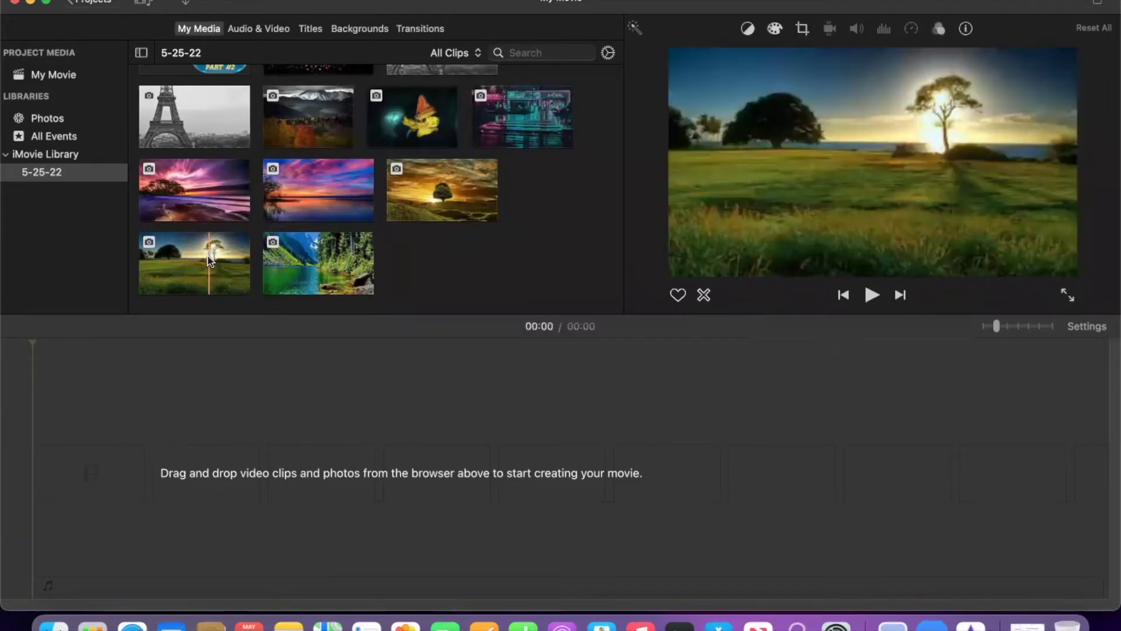
{"action": "mouse_move", "coordinate": [209, 259]}
{"action": "left_mouse_down"}
{"action": "mouse_move", "coordinate": [63, 484]}
{"action": "mouse_move", "coordinate": [48, 480]}
{"action": "left_mouse_up"}
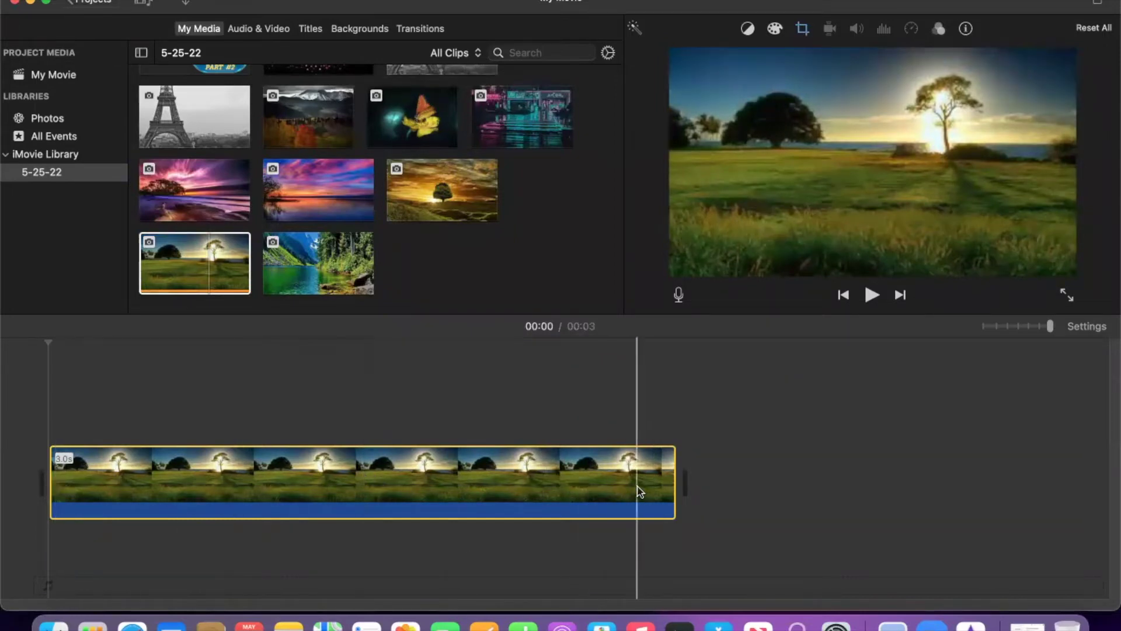
{"action": "left_click", "coordinate": [676, 487]}
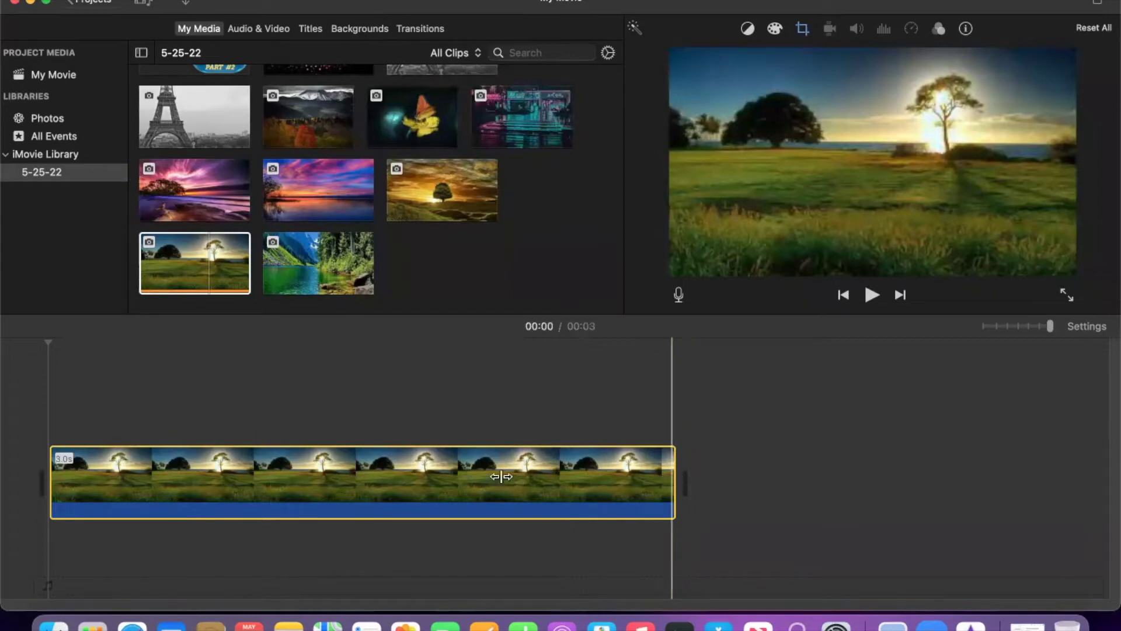
{"action": "mouse_move", "coordinate": [673, 477]}
{"action": "left_mouse_down"}
{"action": "mouse_move", "coordinate": [427, 476]}
{"action": "mouse_move", "coordinate": [673, 479]}
{"action": "left_mouse_up"}
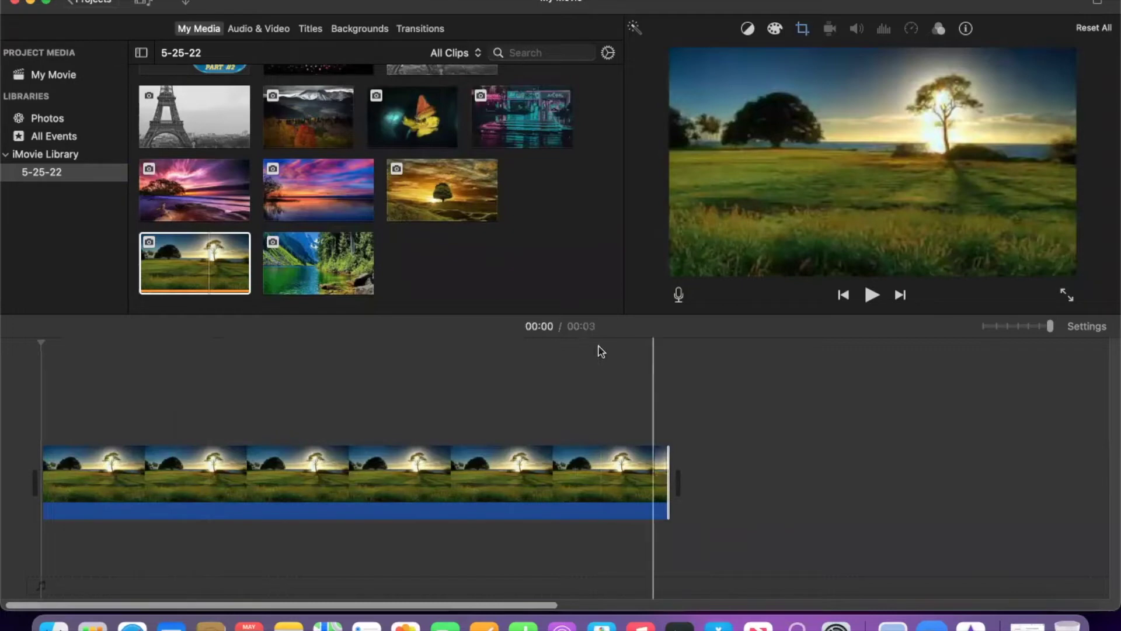
{"action": "scroll", "coordinate": [688, 456], "scroll_direction": "right", "scroll_amount": 3}
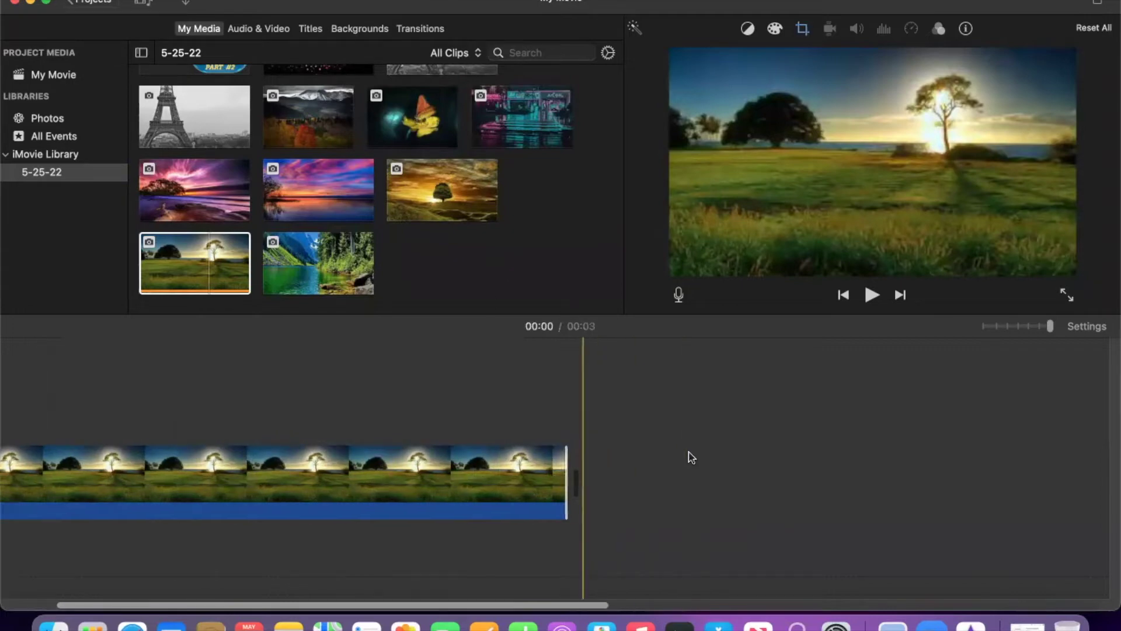
{"action": "left_click", "coordinate": [319, 263]}
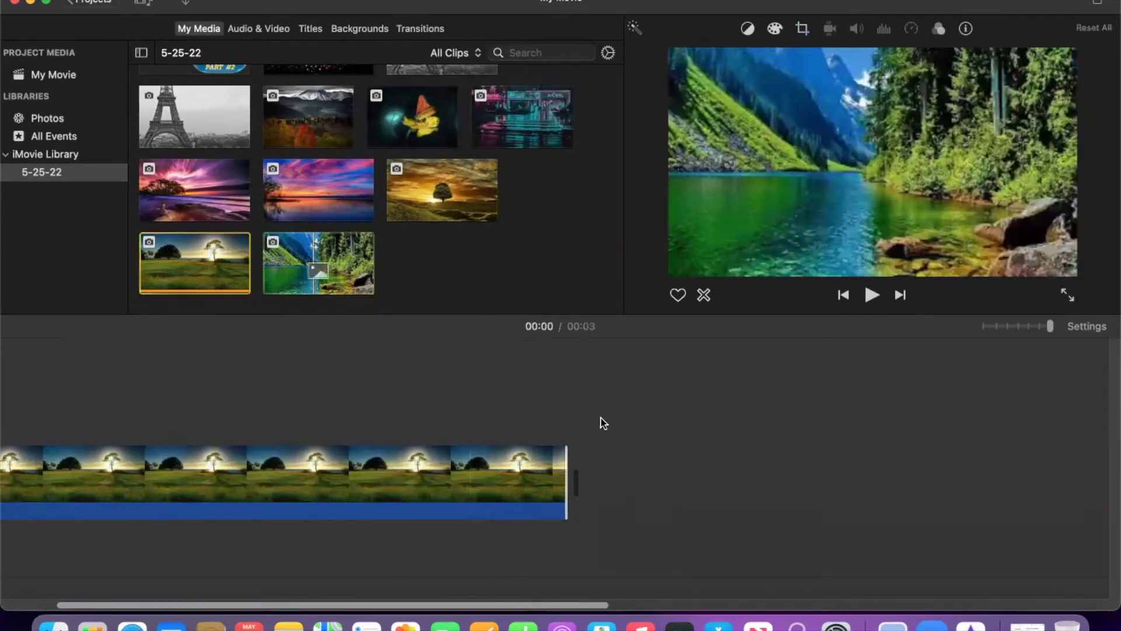
{"action": "left_click_drag", "start_coordinate": [318, 267], "coordinate": [605, 459]}
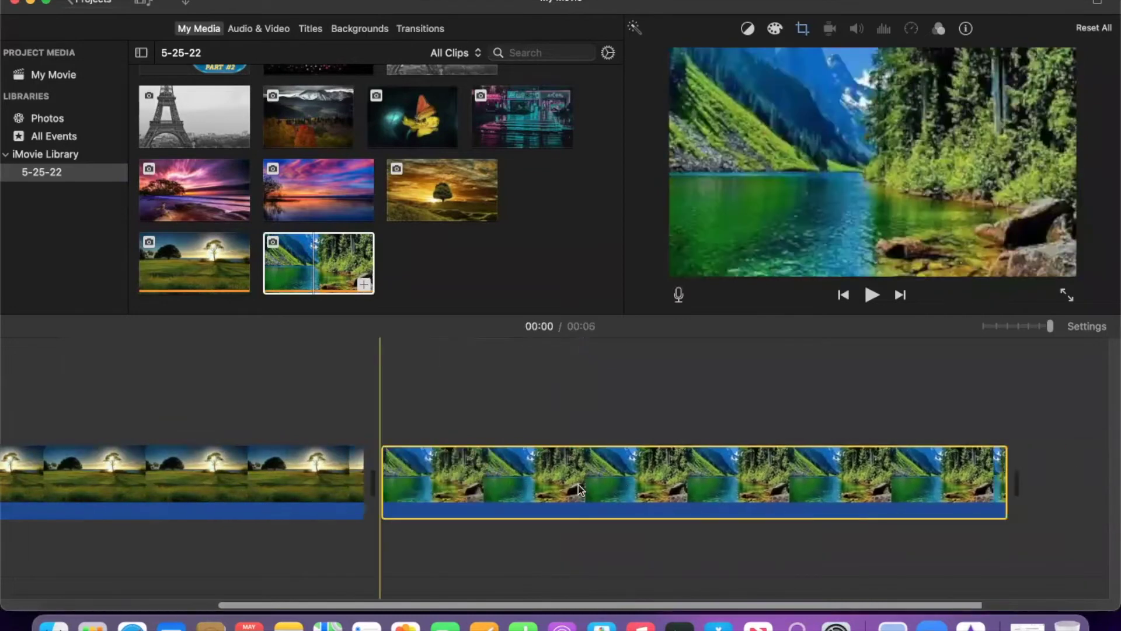
{"action": "left_click", "coordinate": [442, 189]}
{"action": "left_click_drag", "start_coordinate": [442, 189], "coordinate": [859, 482]}
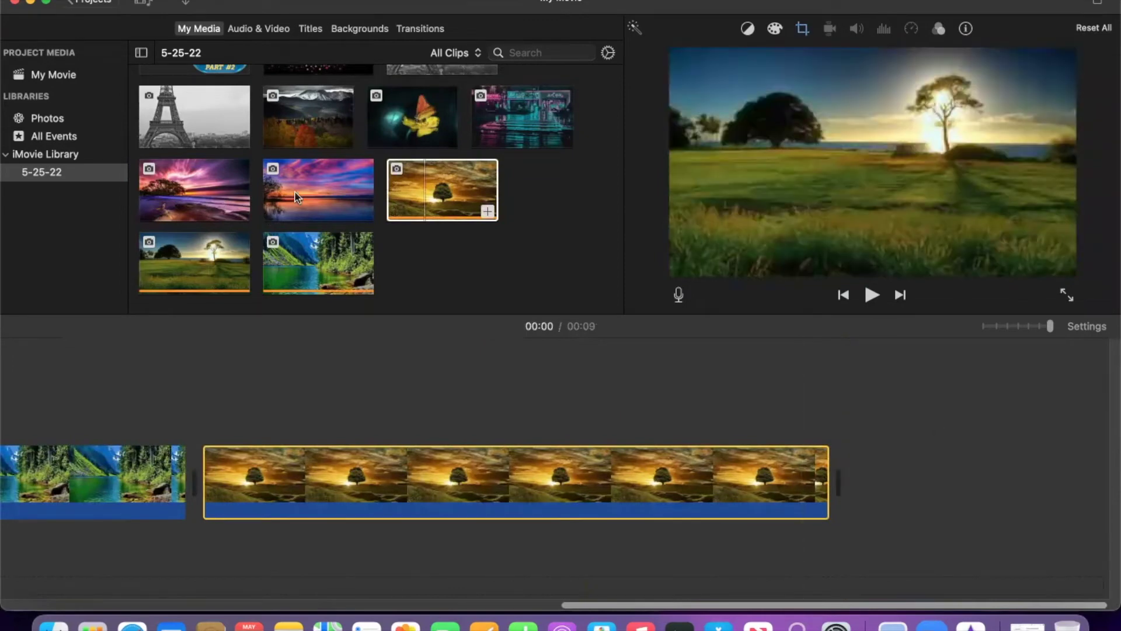
{"action": "left_click_drag", "start_coordinate": [318, 189], "coordinate": [856, 476]}
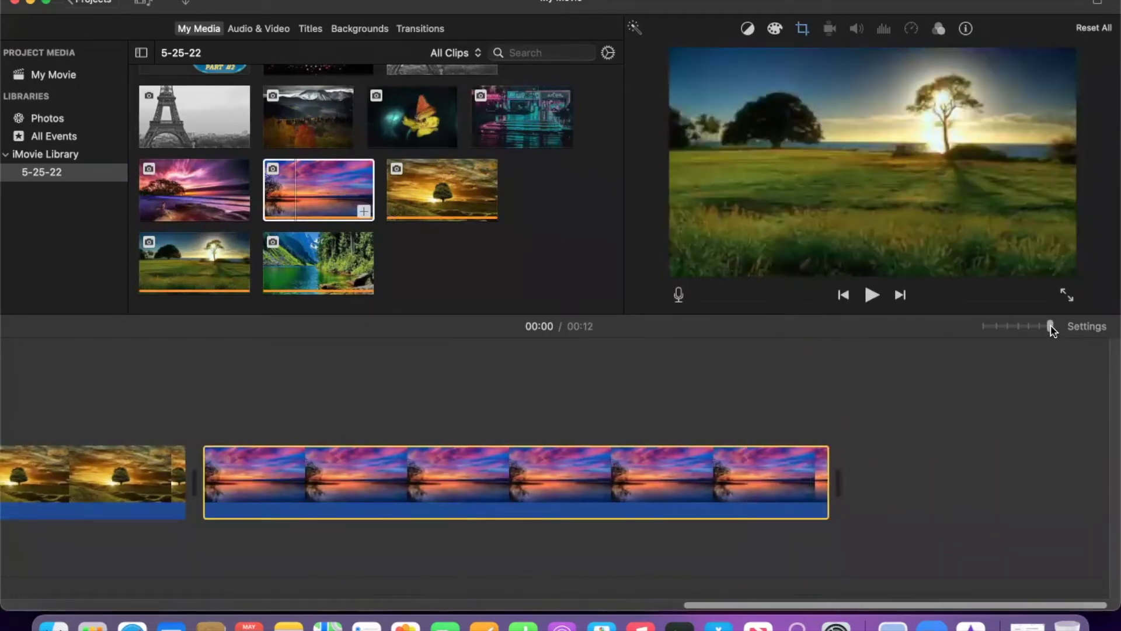
Append the purple beach, neon city, butterfly, autumn mountain, Eiffel Tower and Apple-logo photos
{"action": "left_click_drag", "start_coordinate": [1053, 327], "coordinate": [1018, 327]}
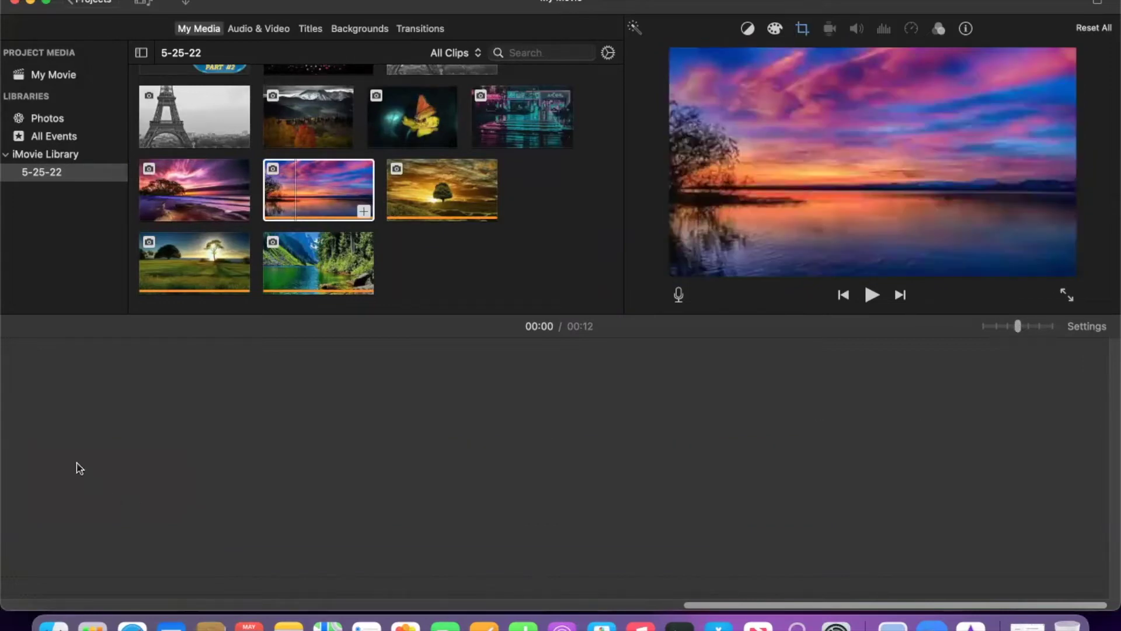
{"action": "scroll", "coordinate": [148, 480], "scroll_direction": "left", "scroll_amount": 5}
{"action": "scroll", "coordinate": [148, 480], "scroll_direction": "left", "scroll_amount": 8}
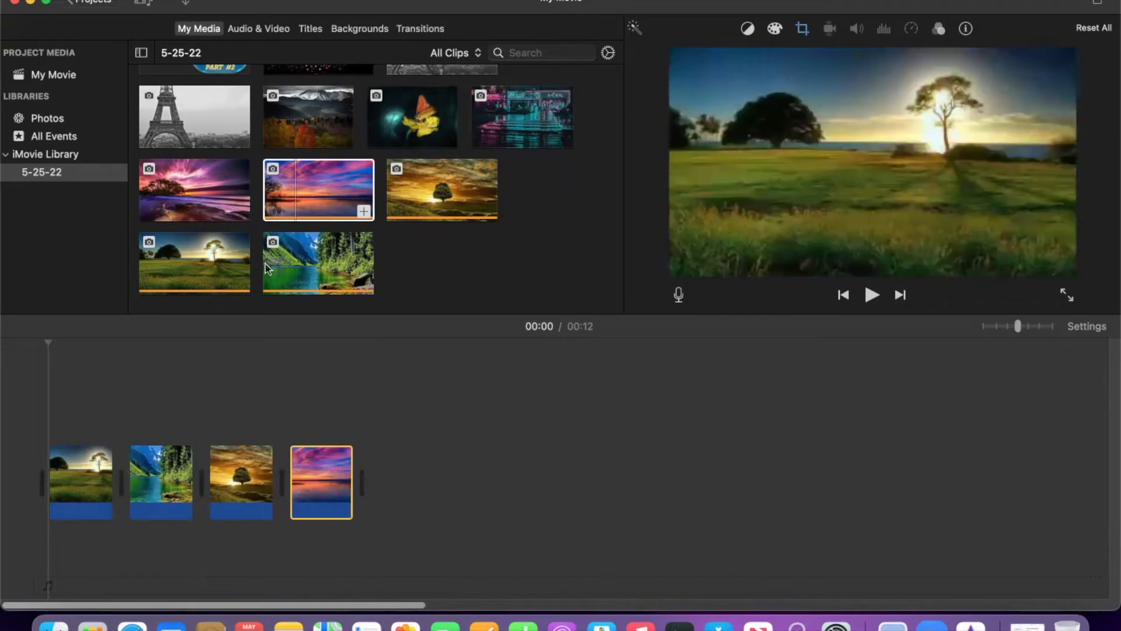
{"action": "left_click_drag", "start_coordinate": [192, 182], "coordinate": [411, 481]}
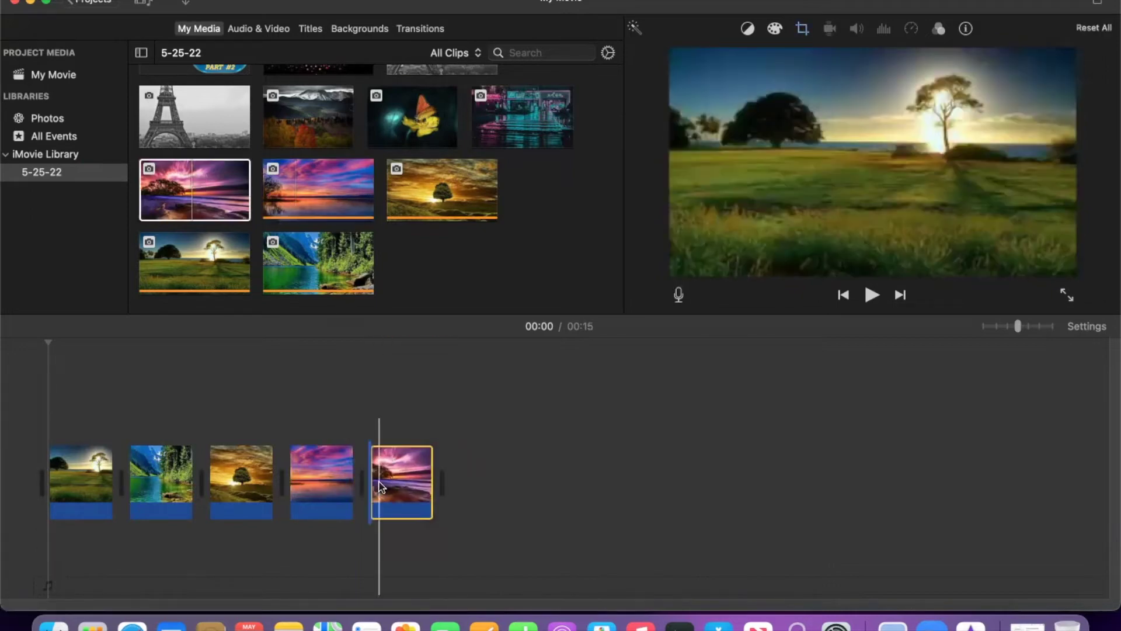
{"action": "left_click_drag", "start_coordinate": [522, 116], "coordinate": [480, 482]}
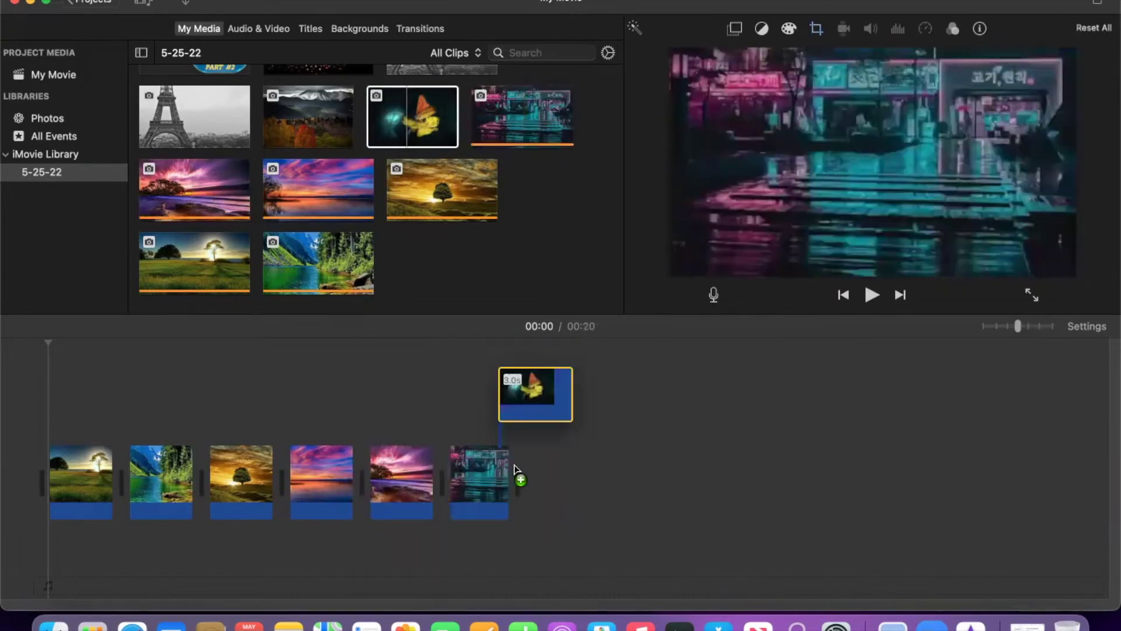
{"action": "left_click_drag", "start_coordinate": [412, 117], "coordinate": [543, 483]}
{"action": "left_click_drag", "start_coordinate": [308, 117], "coordinate": [613, 482]}
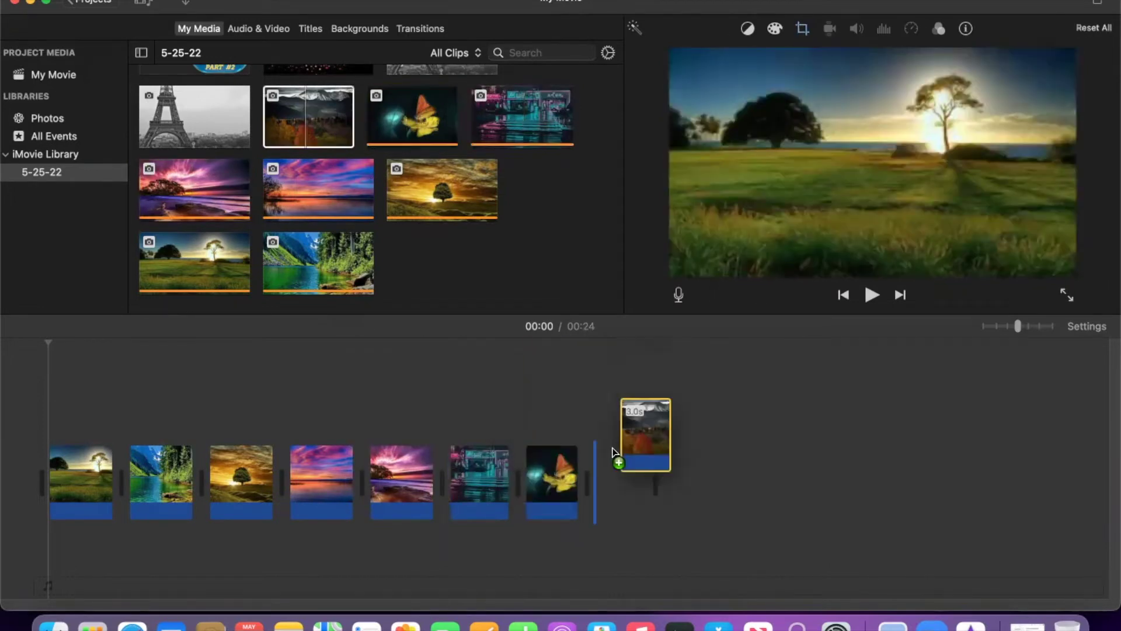
{"action": "left_click_drag", "start_coordinate": [195, 116], "coordinate": [671, 482]}
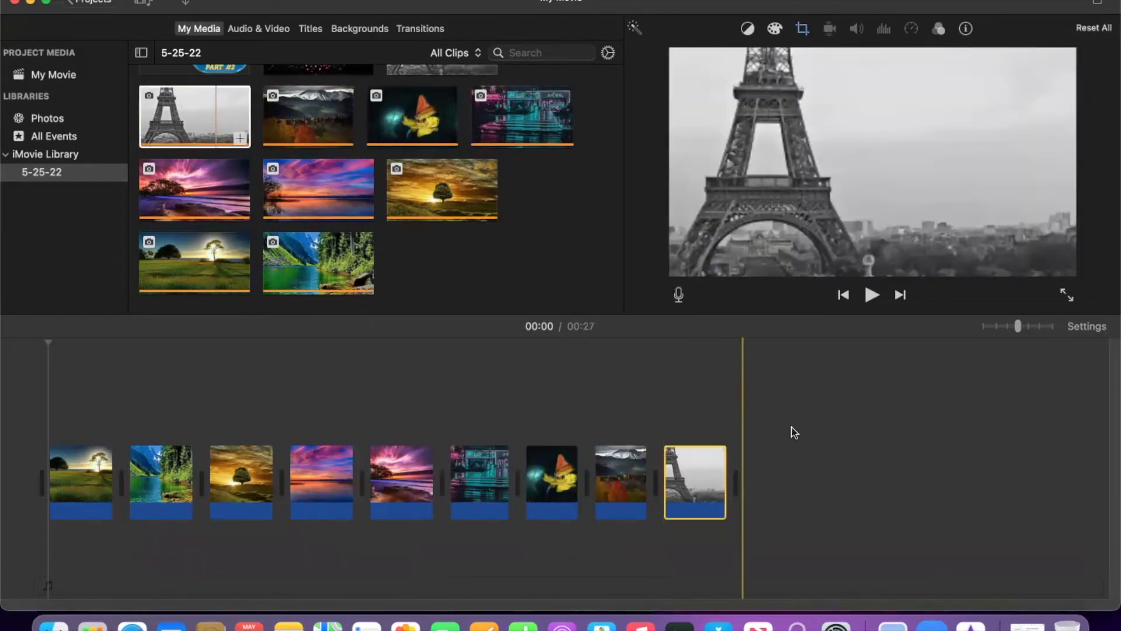
{"action": "scroll", "coordinate": [578, 260], "scroll_direction": "up", "scroll_amount": 3}
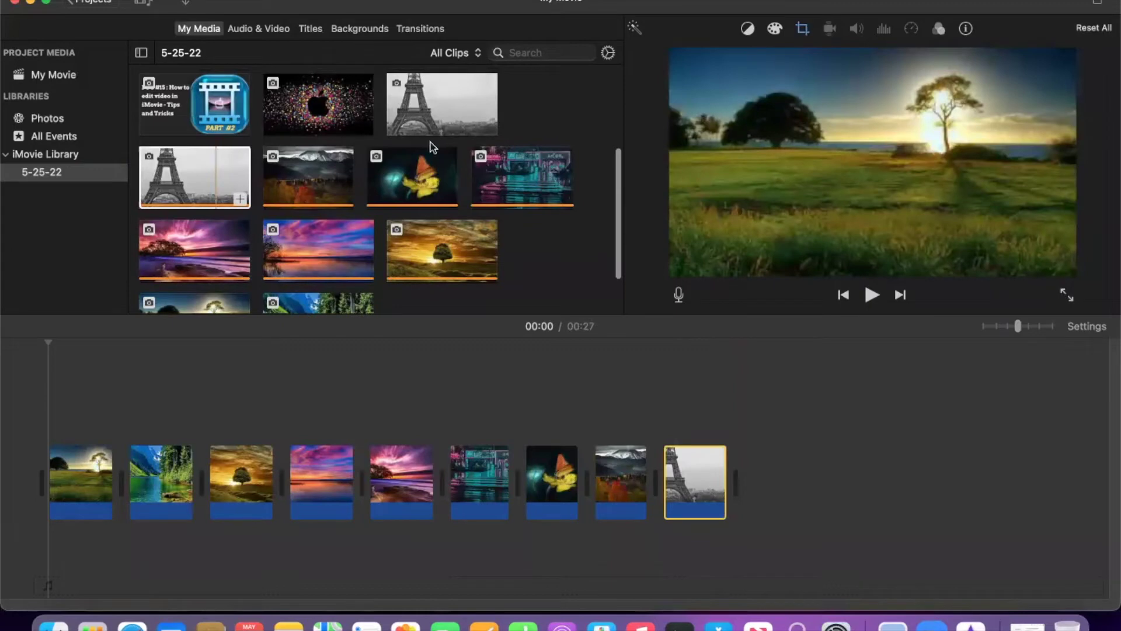
{"action": "left_click_drag", "start_coordinate": [340, 116], "coordinate": [662, 414]}
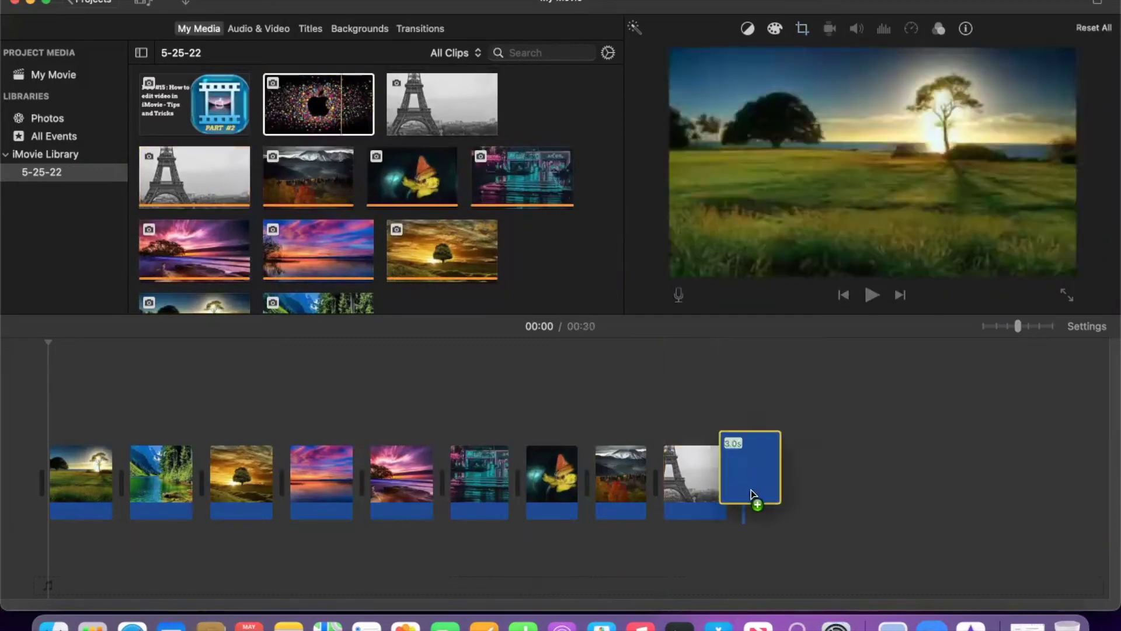
{"action": "left_click_drag", "start_coordinate": [751, 489], "coordinate": [754, 490]}
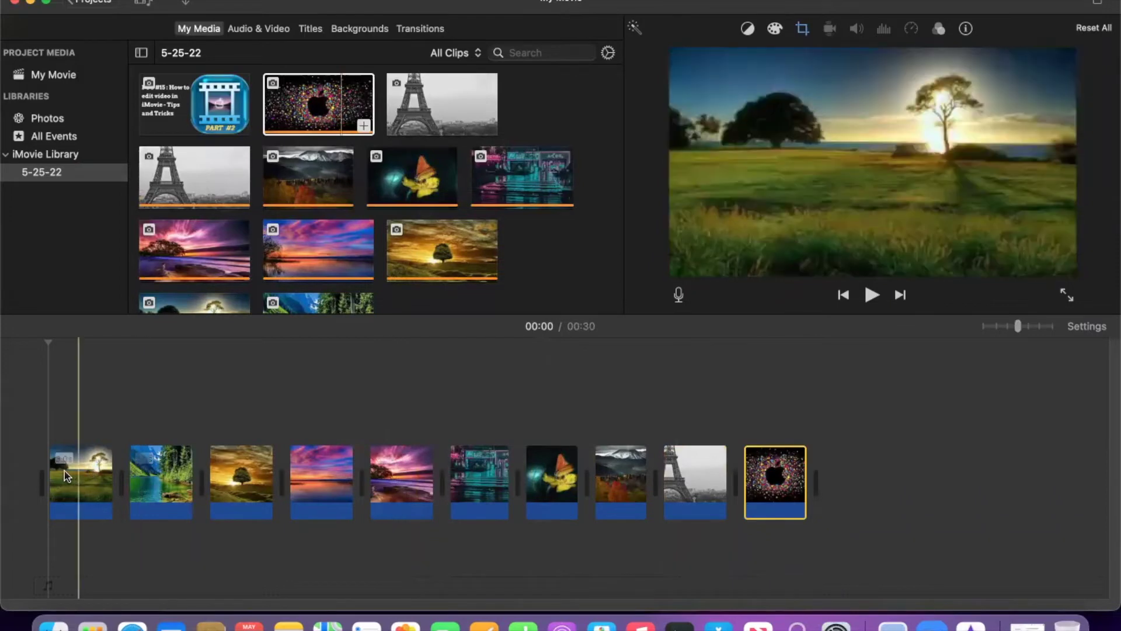
{"action": "left_click", "coordinate": [64, 471]}
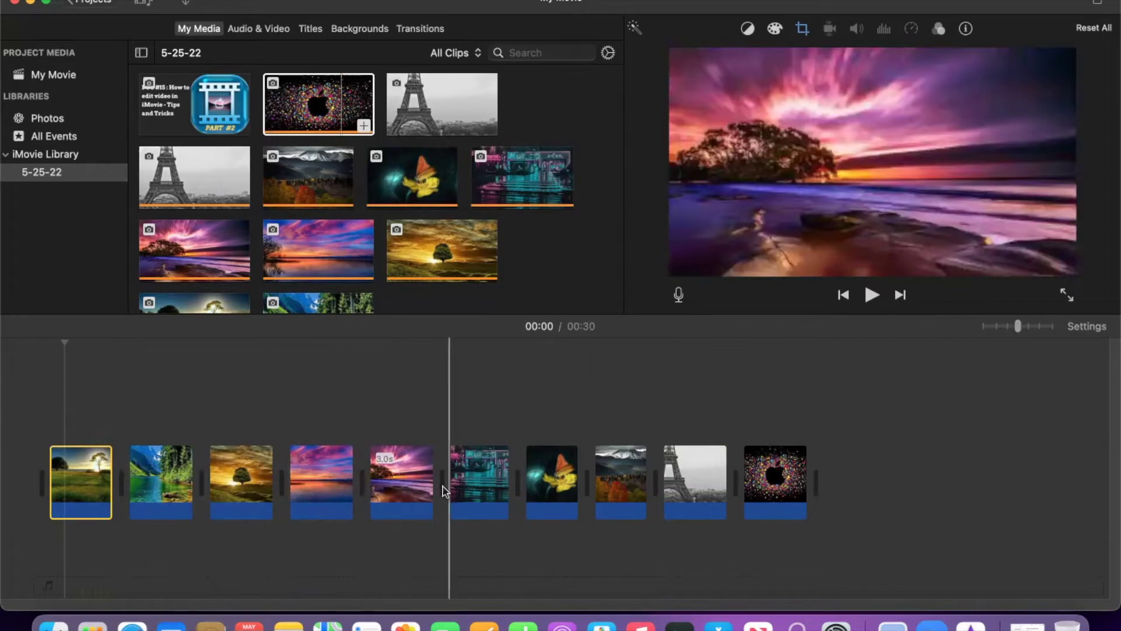
Select the first field-tree clip and show its cropping style options
{"action": "left_click", "coordinate": [76, 508]}
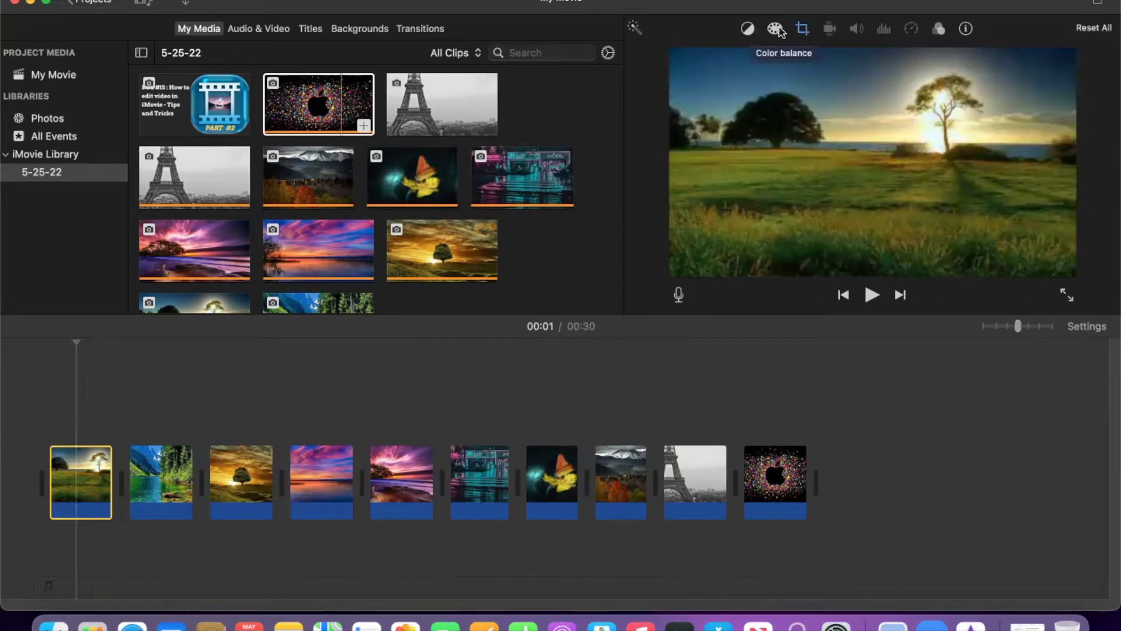
{"action": "left_click", "coordinate": [803, 29]}
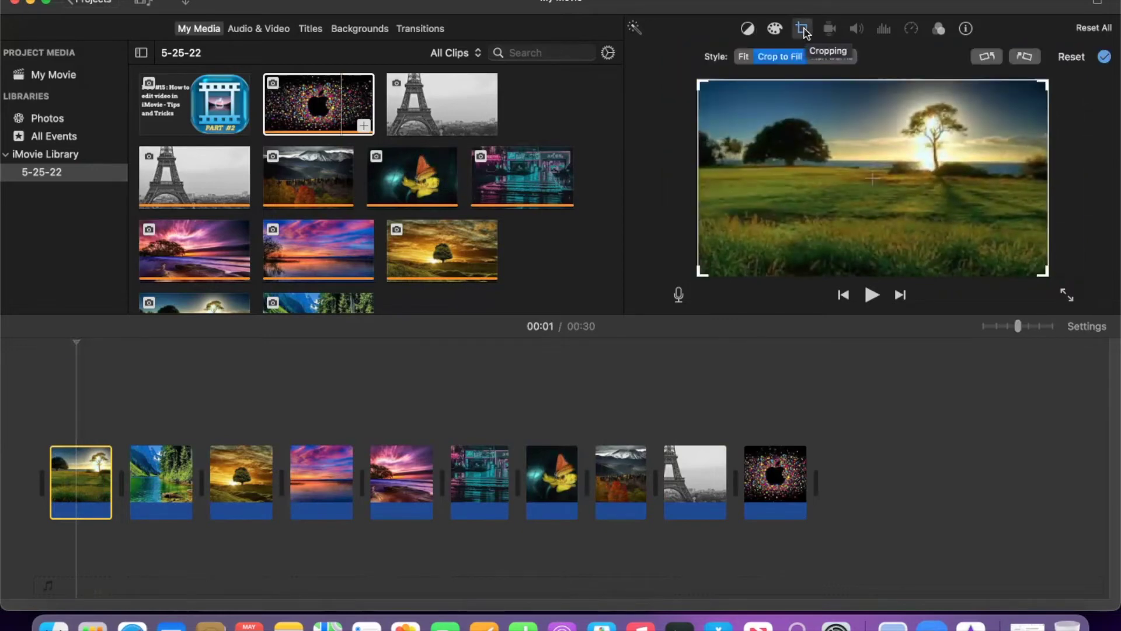
Give the first sunlit field clip Ken Burns motion
{"action": "left_click", "coordinate": [743, 57]}
{"action": "left_click", "coordinate": [778, 57]}
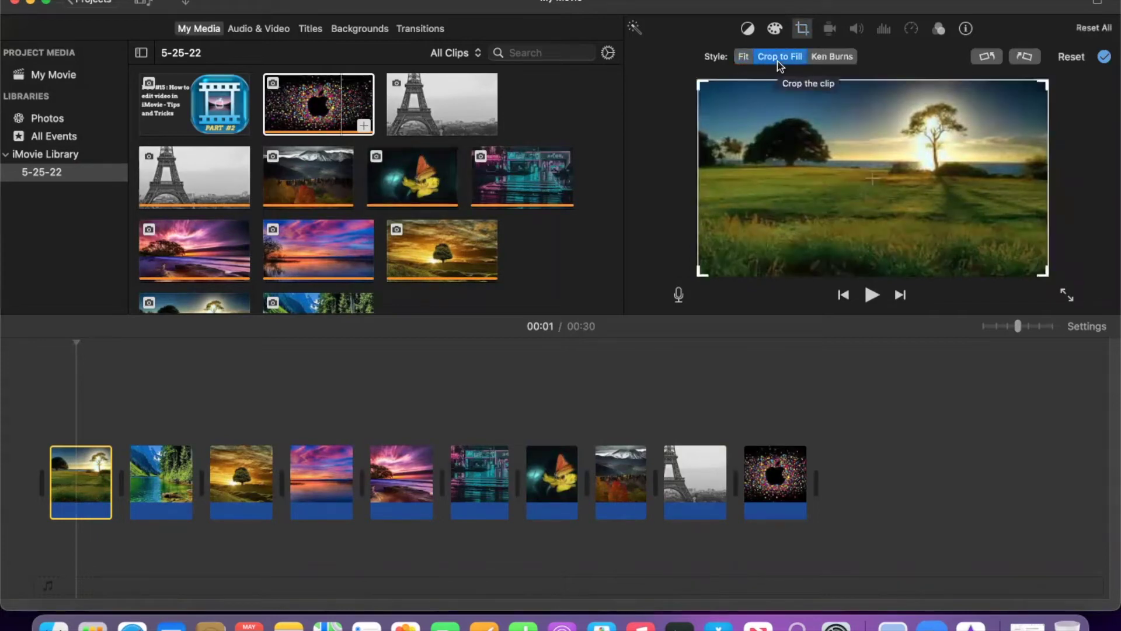
{"action": "left_click", "coordinate": [832, 56]}
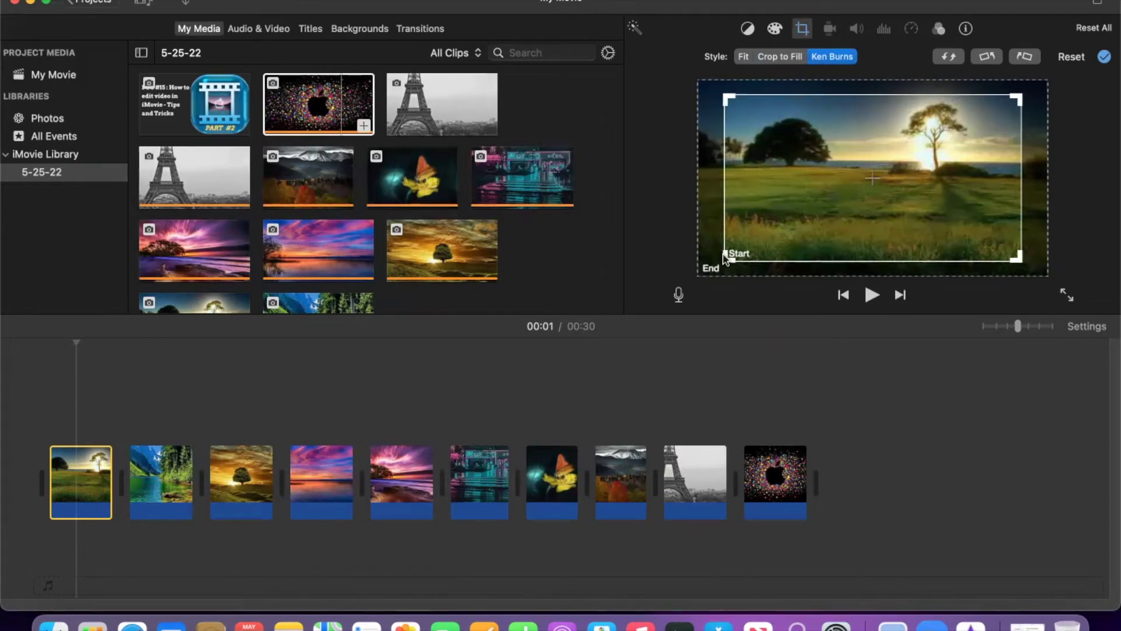
{"action": "left_click", "coordinate": [52, 436]}
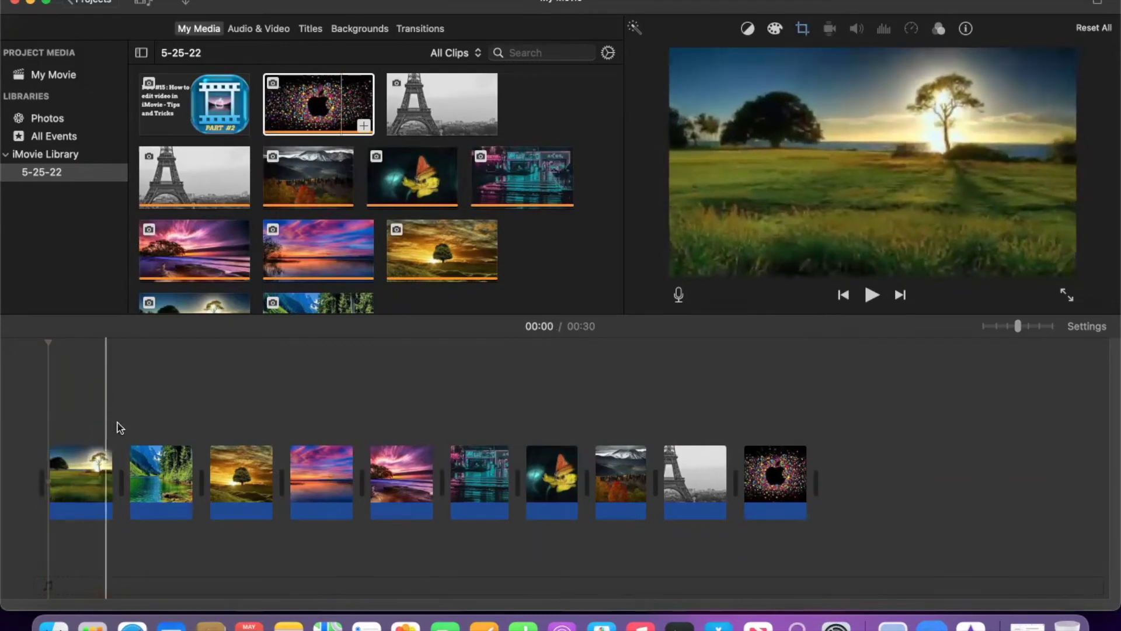
Give the mountain lake clip Ken Burns motion with start and end swapped
{"action": "left_click", "coordinate": [163, 462]}
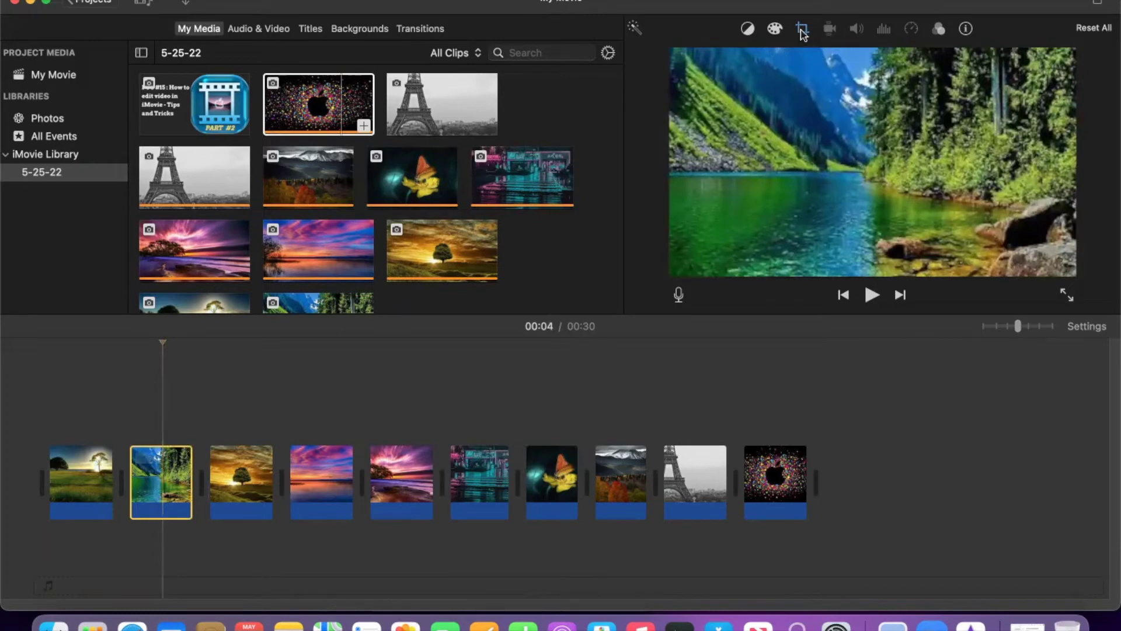
{"action": "left_click", "coordinate": [803, 30]}
{"action": "left_click", "coordinate": [830, 56]}
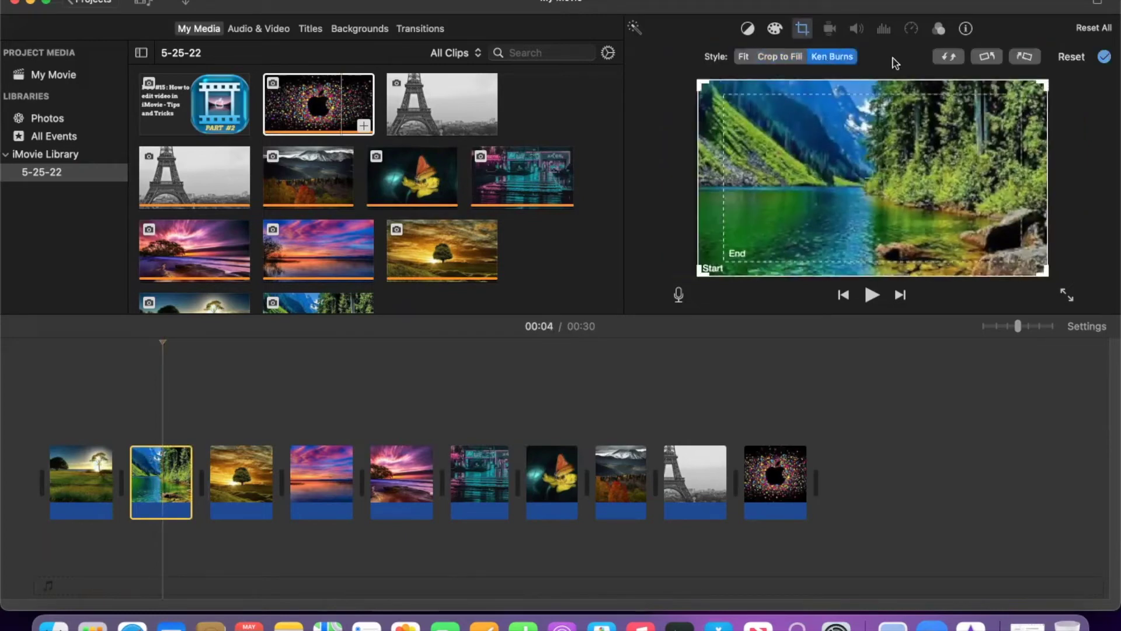
{"action": "left_click", "coordinate": [950, 58]}
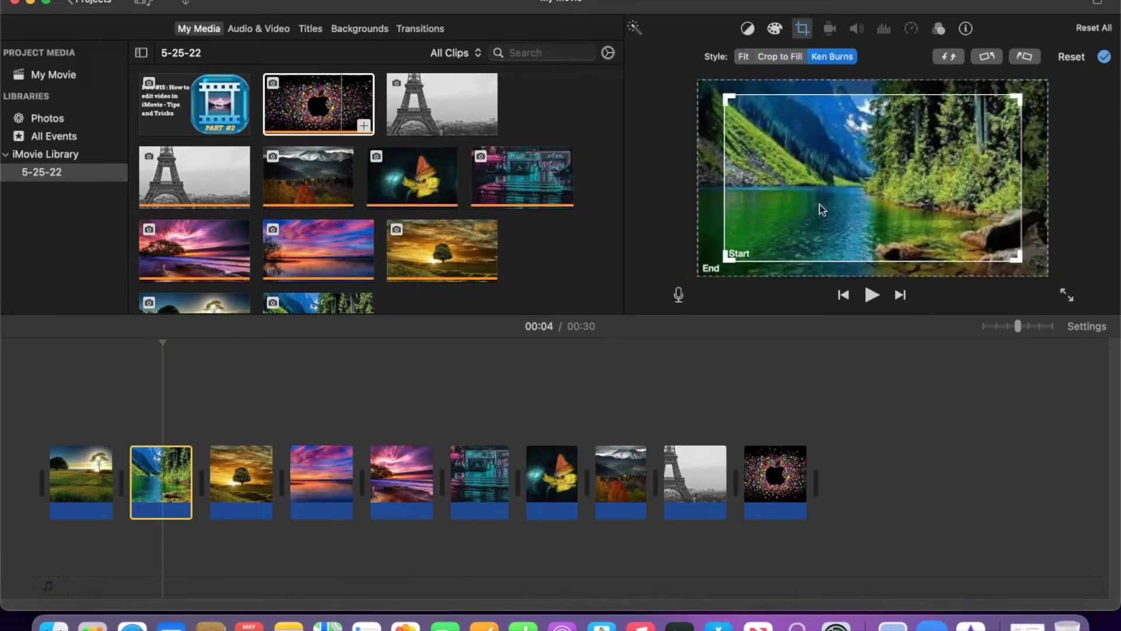
{"action": "left_click", "coordinate": [41, 424]}
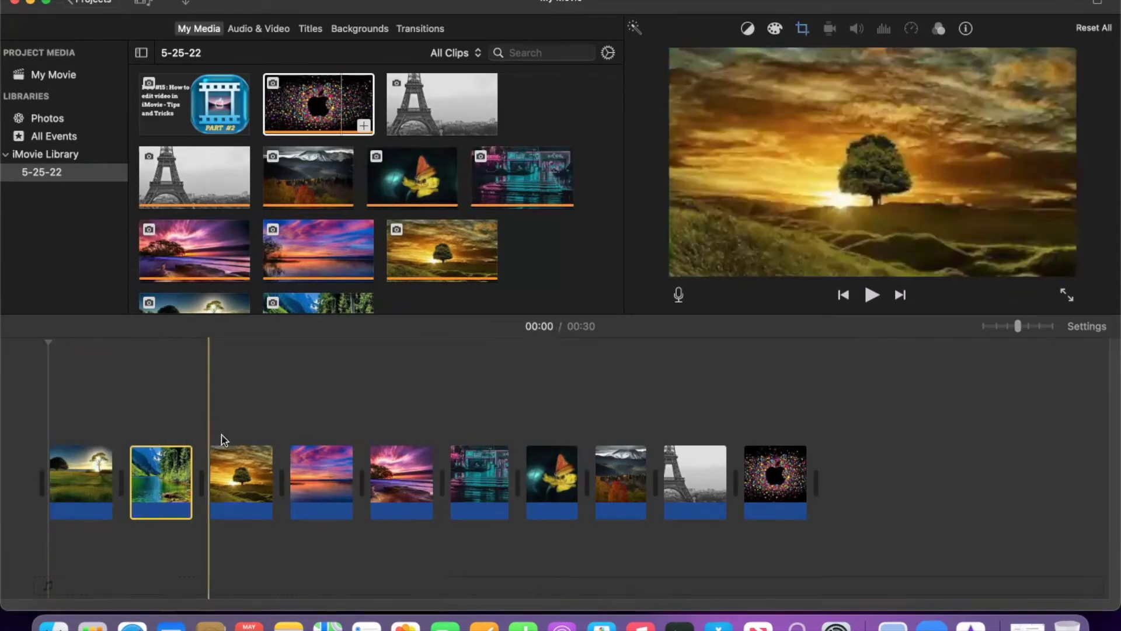
Apply Ken Burns to the golden tree, purple sunset lake, purple beach and neon city clips
{"action": "left_click", "coordinate": [241, 480]}
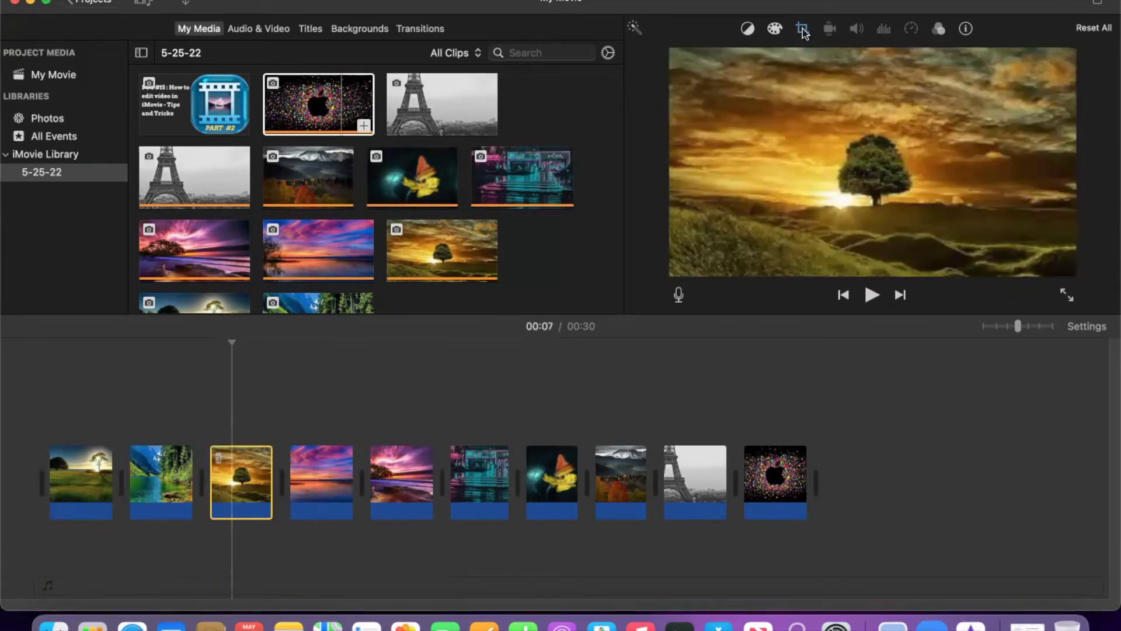
{"action": "left_click", "coordinate": [803, 29]}
{"action": "left_click", "coordinate": [828, 57]}
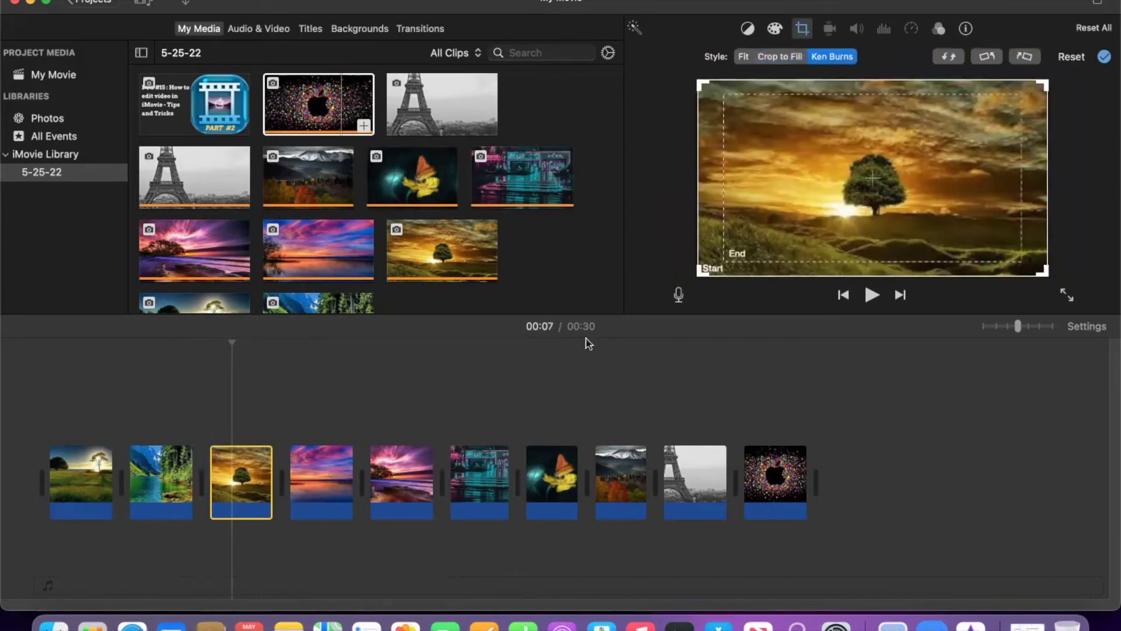
{"action": "left_click", "coordinate": [321, 481]}
{"action": "left_click", "coordinate": [832, 56]}
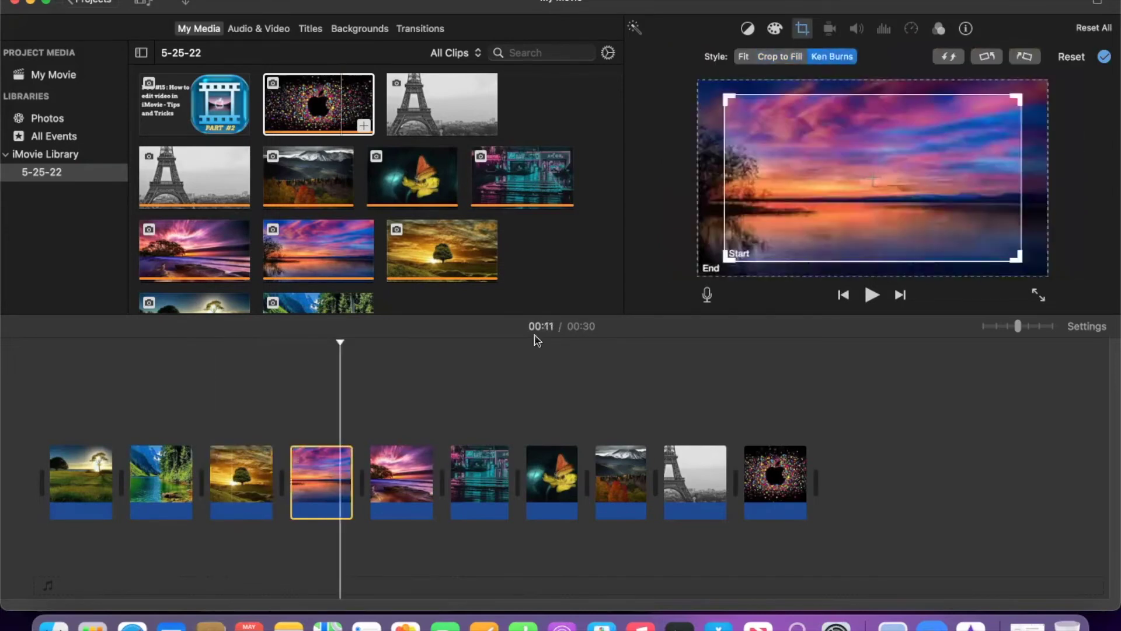
{"action": "left_click", "coordinate": [402, 480]}
{"action": "left_click", "coordinate": [832, 56]}
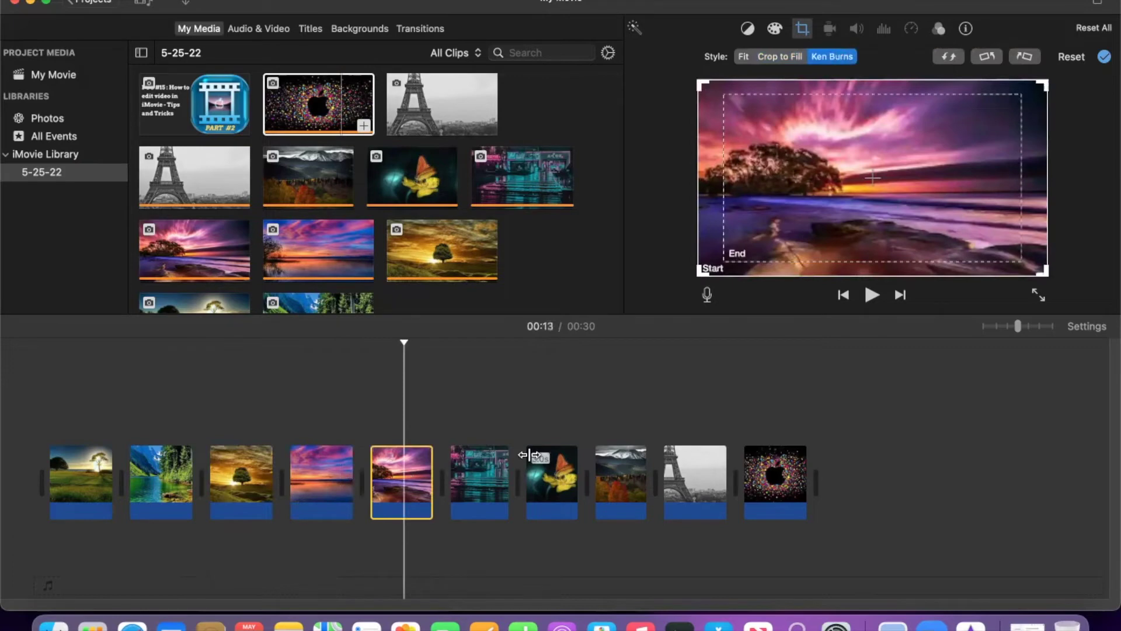
{"action": "left_click", "coordinate": [479, 481]}
{"action": "left_click", "coordinate": [831, 56]}
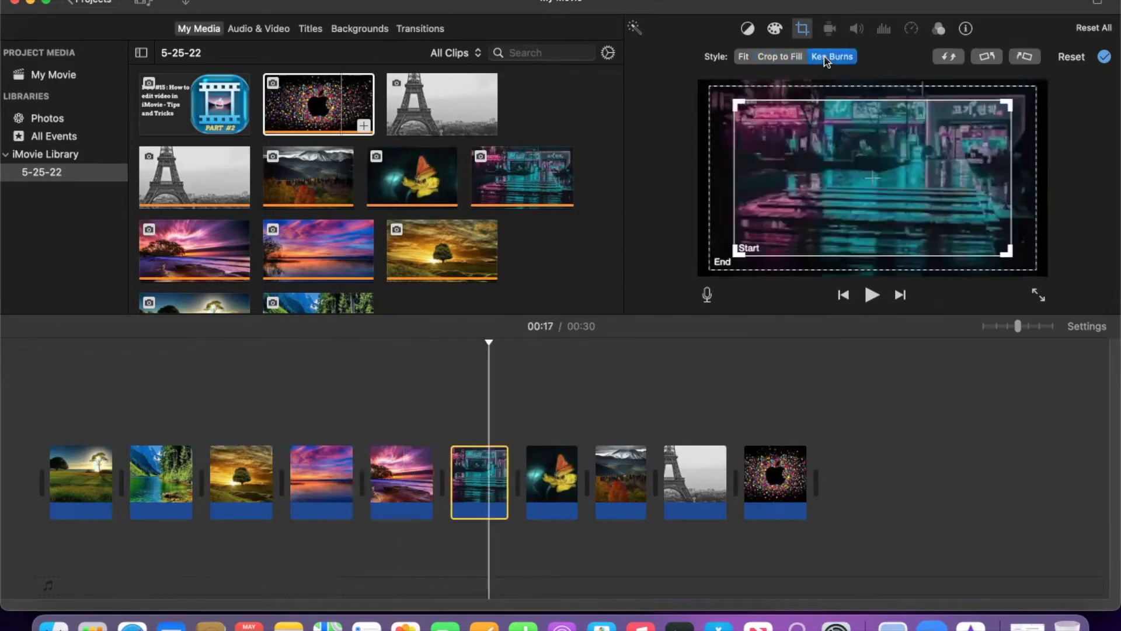
Apply Ken Burns to the butterfly, autumn mountains, Eiffel Tower and Apple-logo clips
{"action": "left_click", "coordinate": [549, 457]}
{"action": "left_click", "coordinate": [832, 56]}
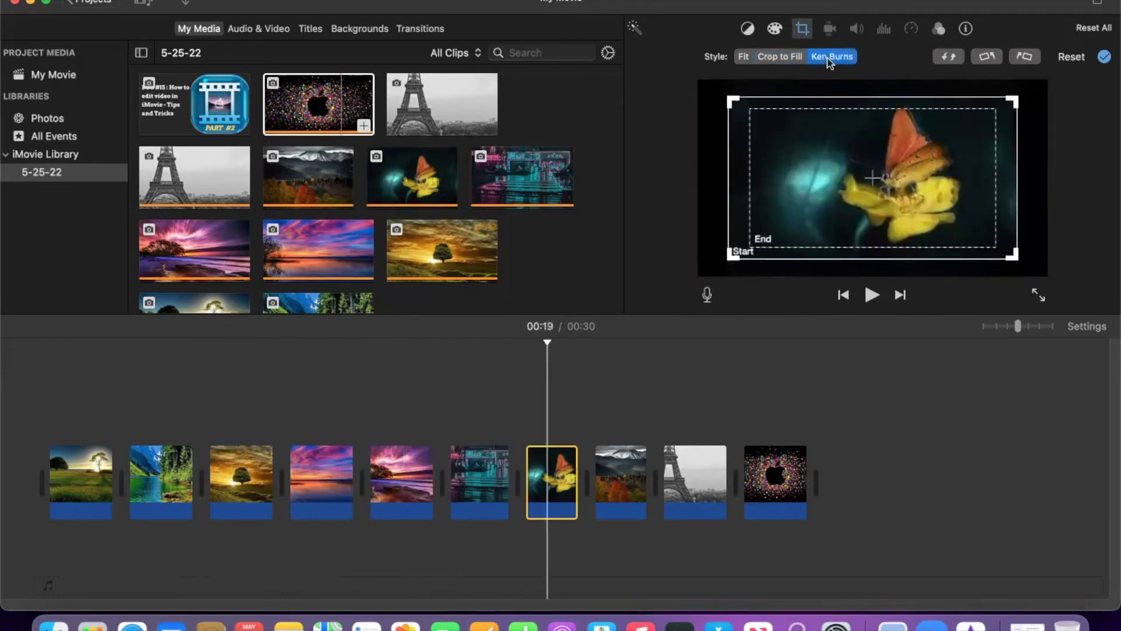
{"action": "left_click", "coordinate": [610, 470]}
{"action": "left_click", "coordinate": [831, 57]}
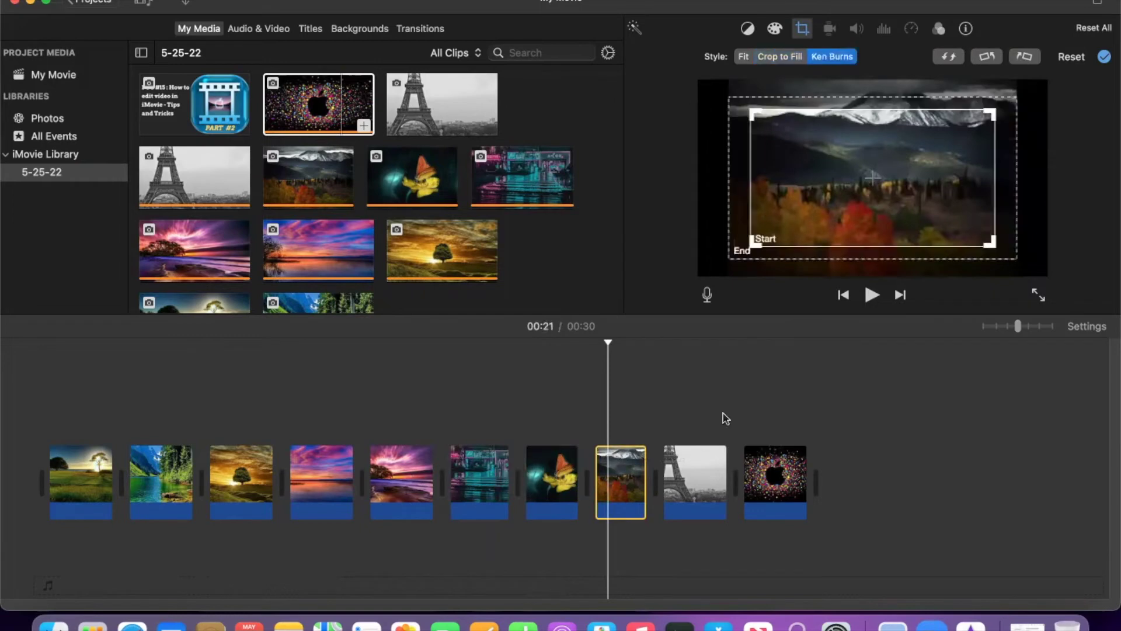
{"action": "left_click", "coordinate": [696, 474]}
{"action": "left_click", "coordinate": [831, 56]}
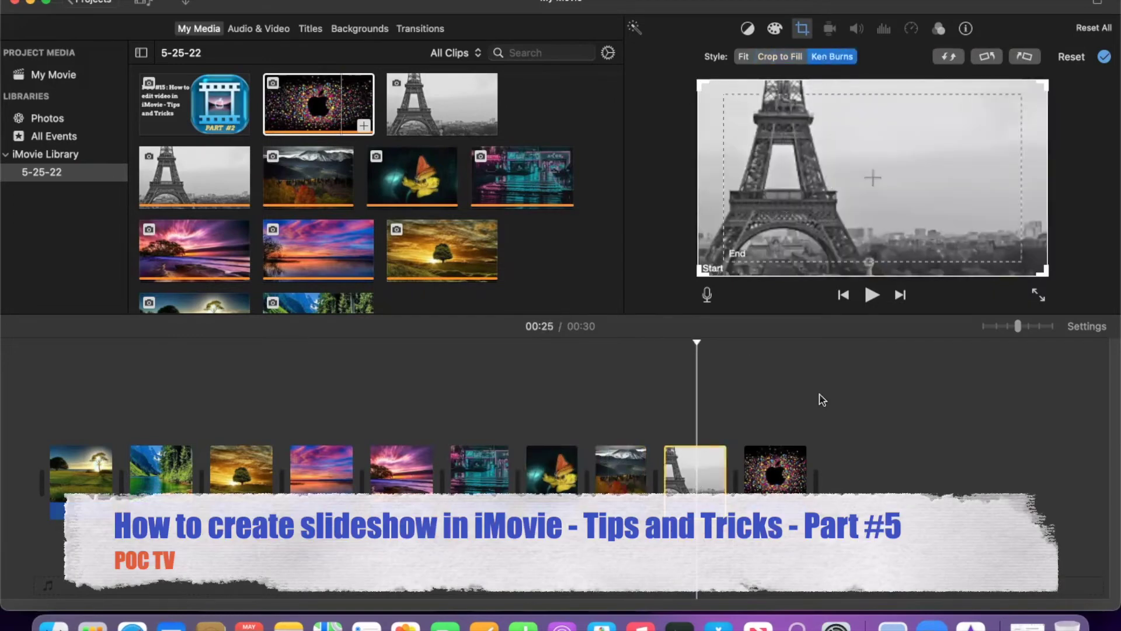
{"action": "left_click", "coordinate": [773, 474]}
{"action": "left_click", "coordinate": [832, 56]}
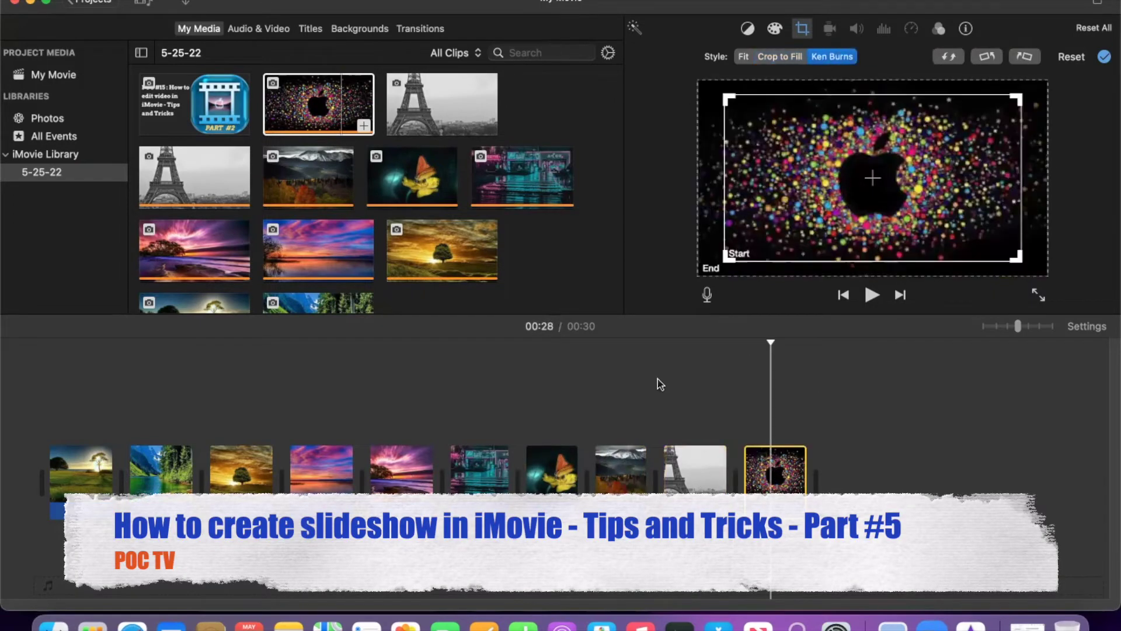
{"action": "left_click", "coordinate": [711, 403]}
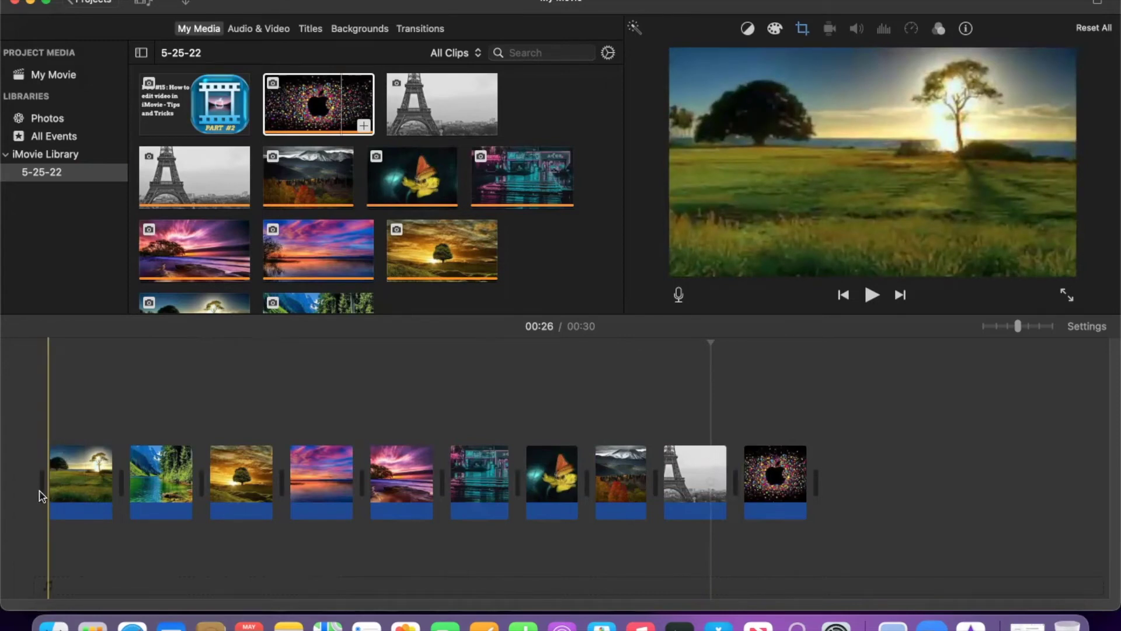
Place the Slide title at the movie's start and open its placeholder text for editing
{"action": "left_click", "coordinate": [309, 29]}
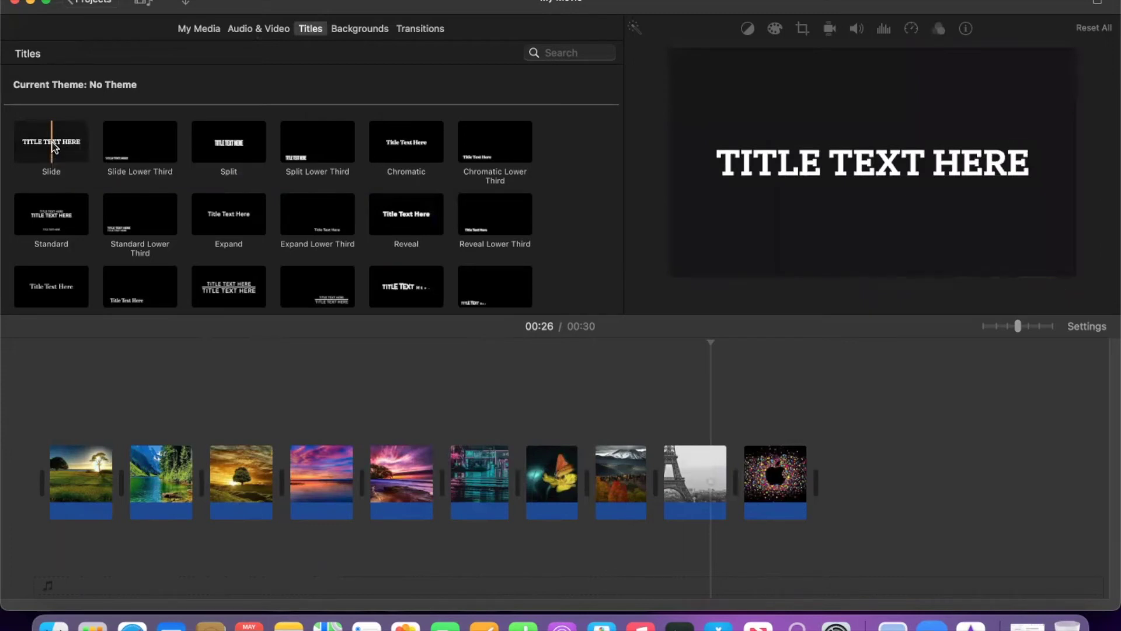
{"action": "left_click_drag", "start_coordinate": [54, 148], "coordinate": [31, 482]}
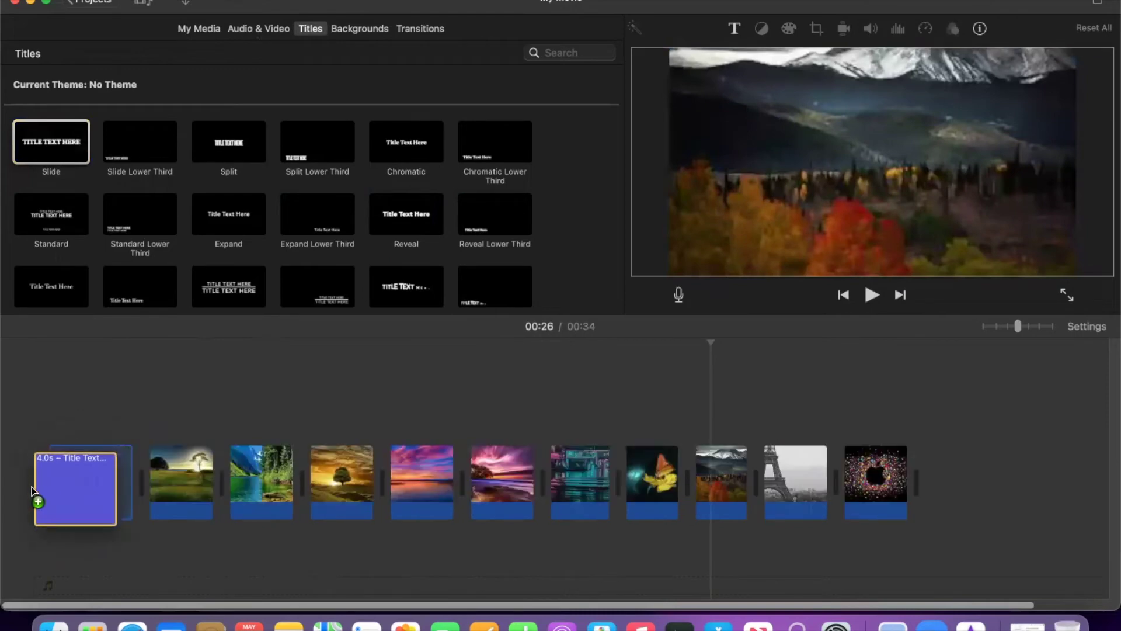
{"action": "left_click_drag", "start_coordinate": [32, 482], "coordinate": [44, 480]}
{"action": "double_click", "coordinate": [94, 479]}
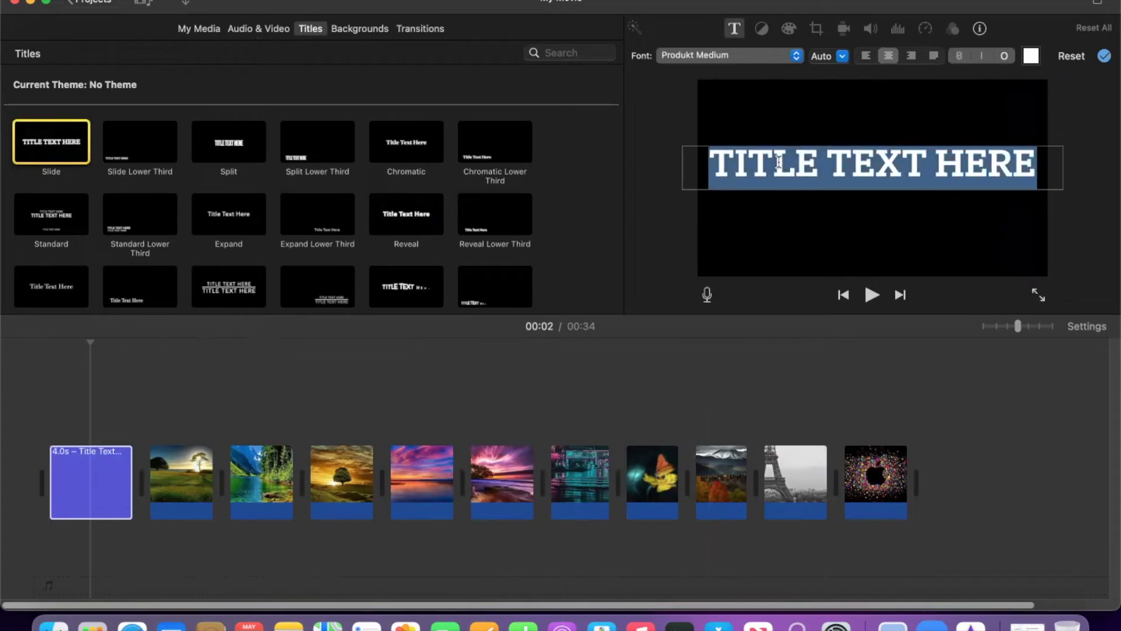
{"action": "type", "text": "POC"}
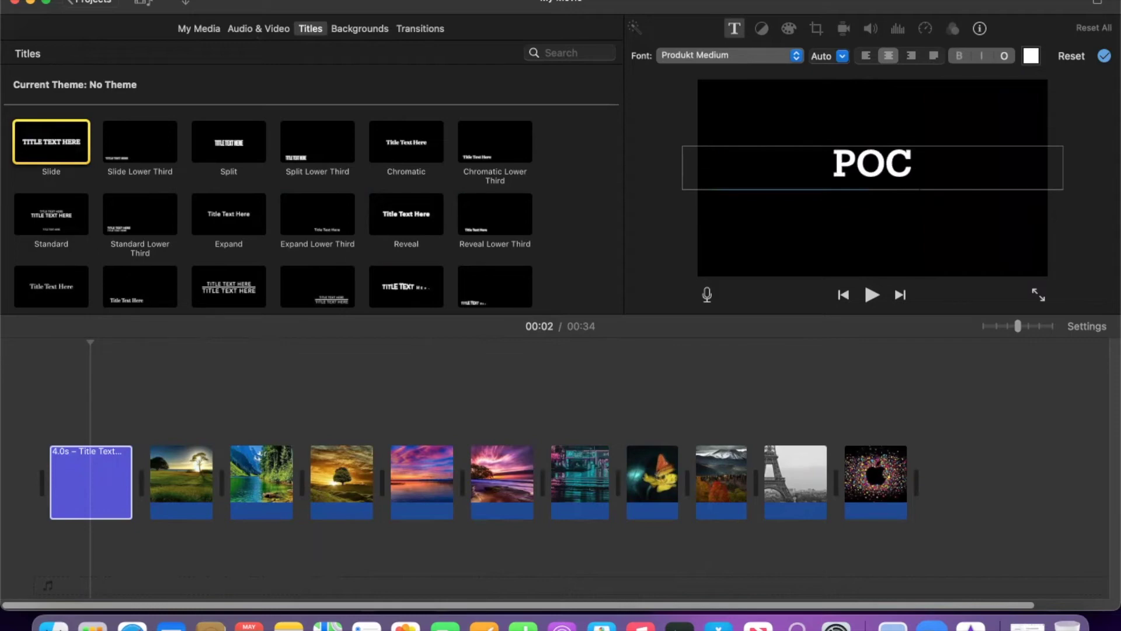
{"action": "type", "text": " TV"}
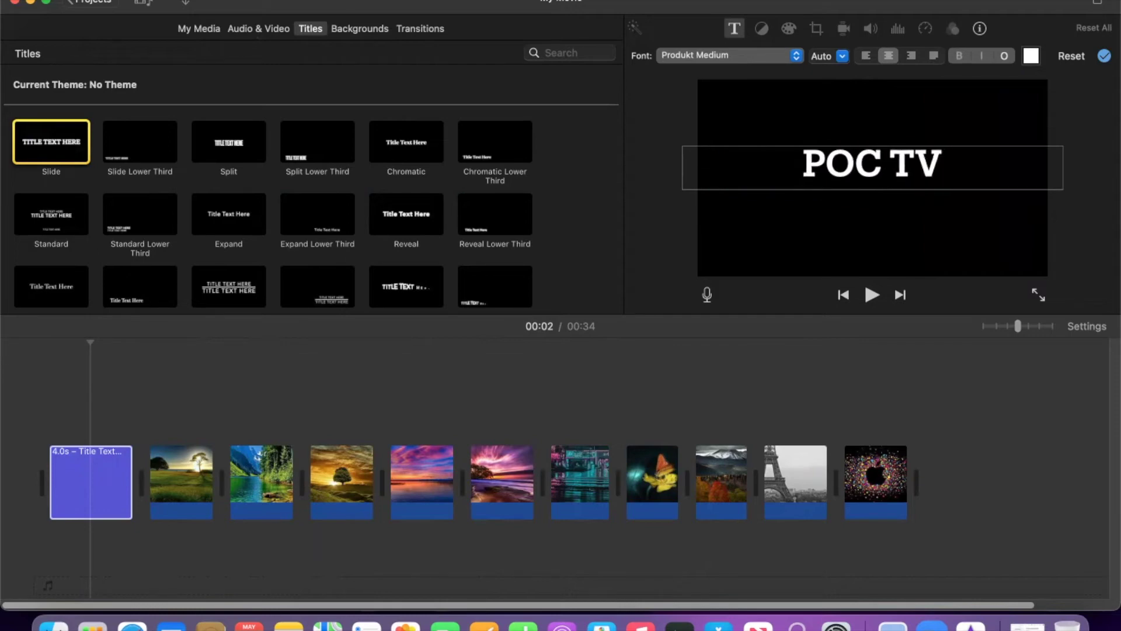
{"action": "type", "text": " I"}
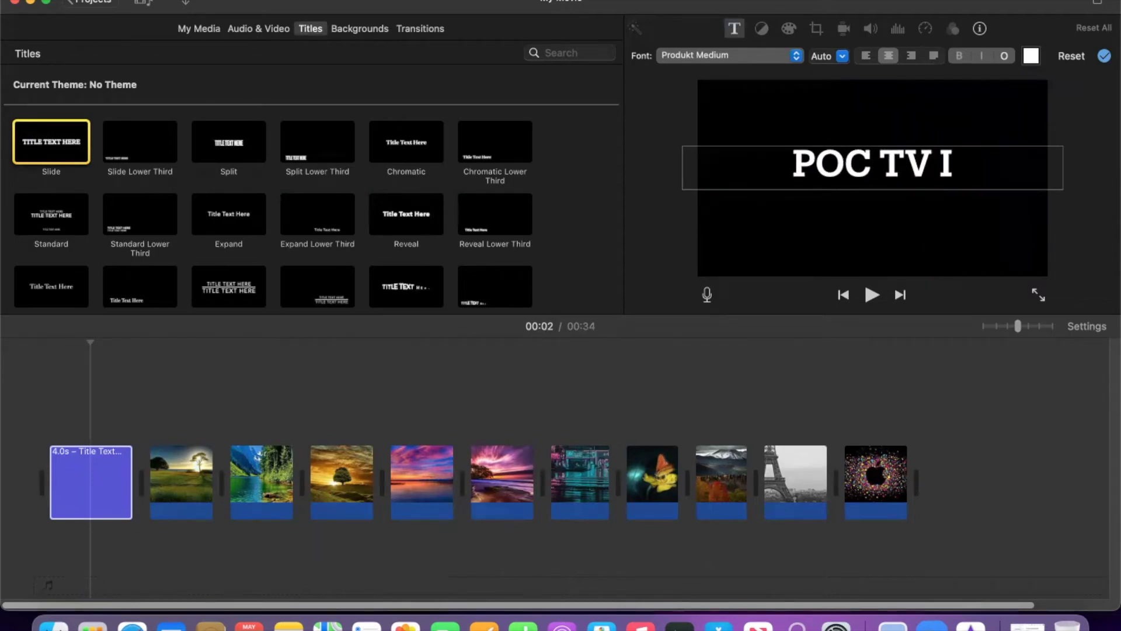
{"action": "type", "text": "MOVIE S"}
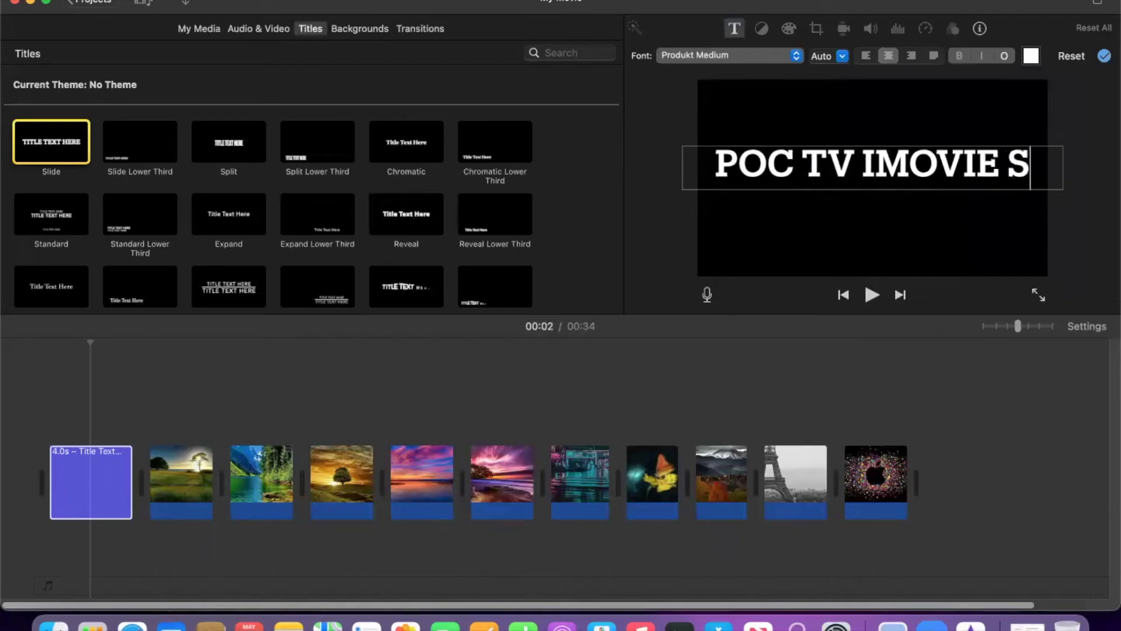
{"action": "type", "text": "LIDE"}
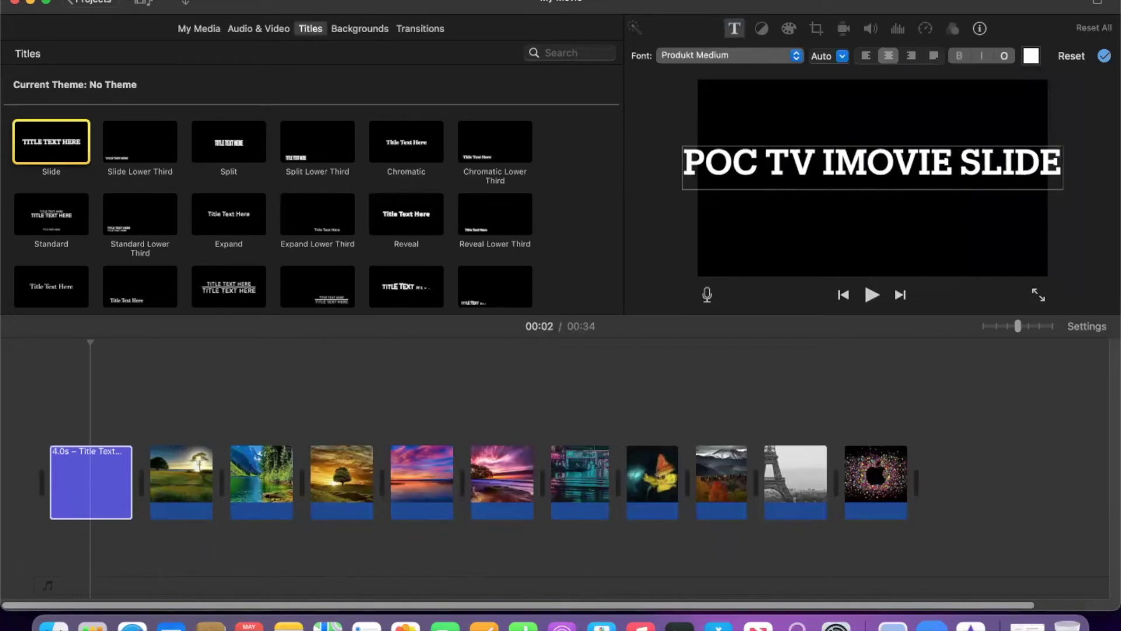
{"action": "type", "text": " SHOW"}
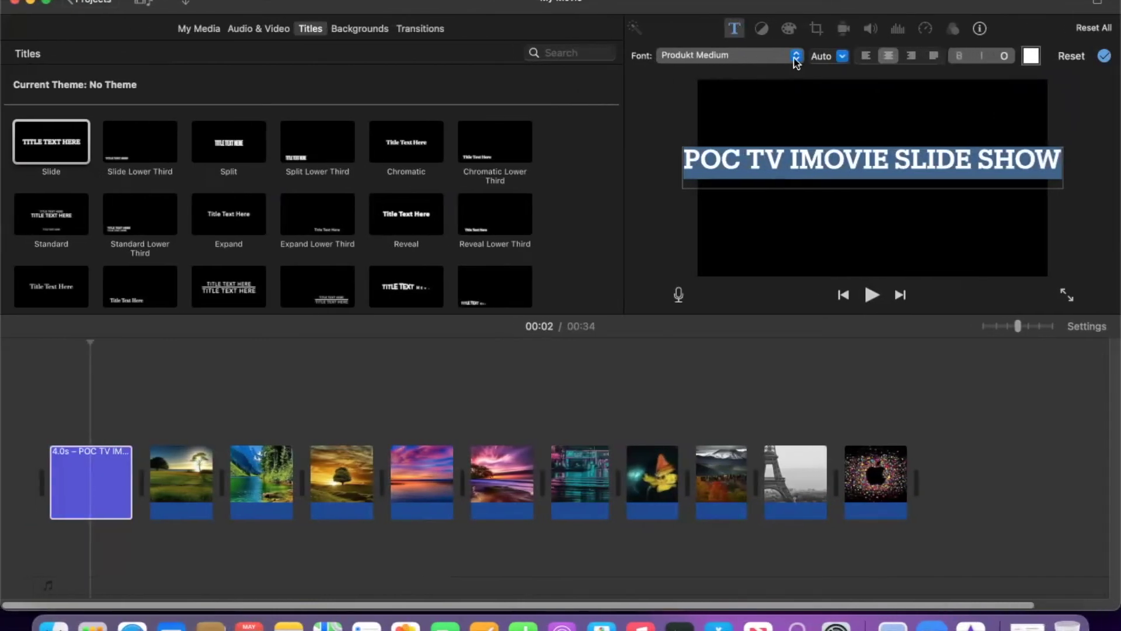
Set the opening title's font to American Typewriter Bold
{"action": "left_click", "coordinate": [796, 59]}
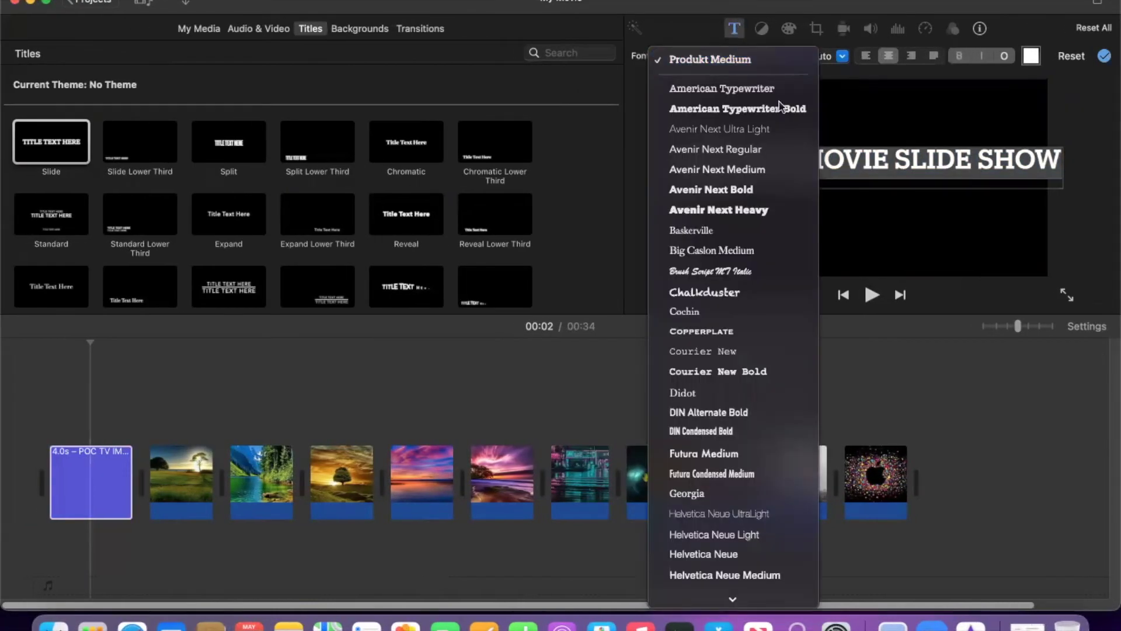
{"action": "left_click", "coordinate": [737, 109]}
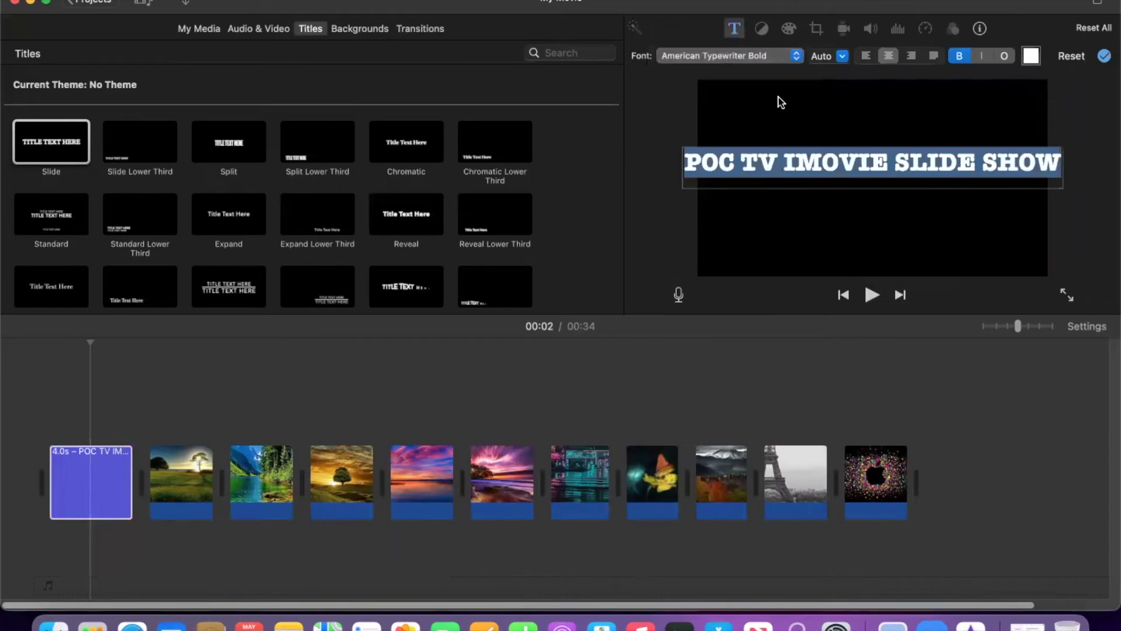
{"action": "left_click", "coordinate": [793, 112]}
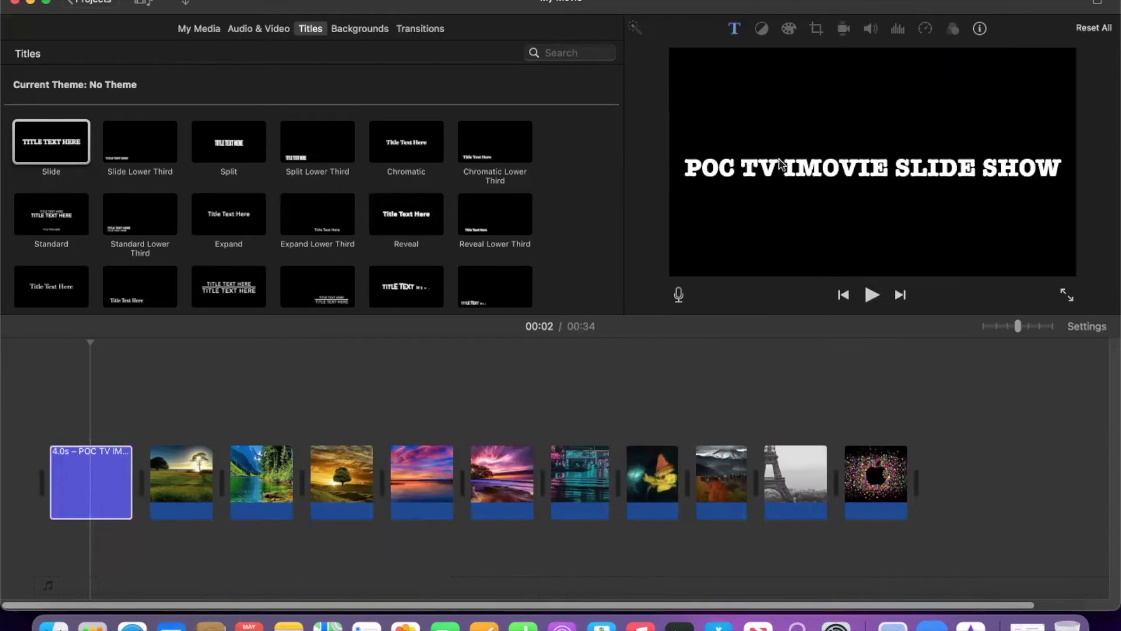
{"action": "double_click", "coordinate": [779, 165]}
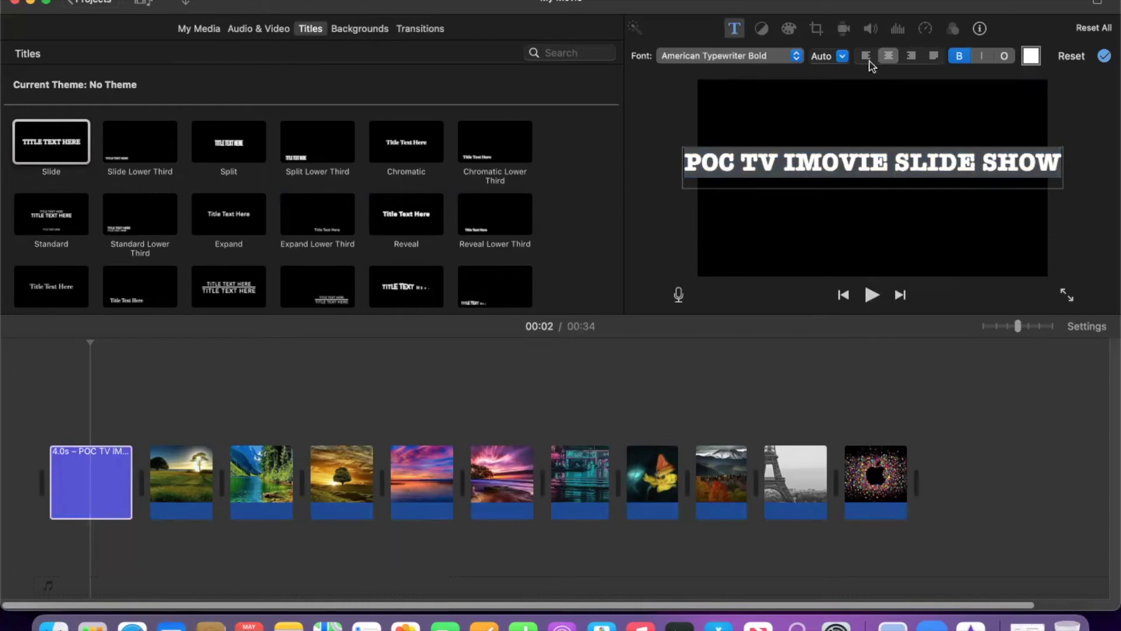
Colour the title text blue from the Colors wheel and close the picker
{"action": "left_click", "coordinate": [1033, 57]}
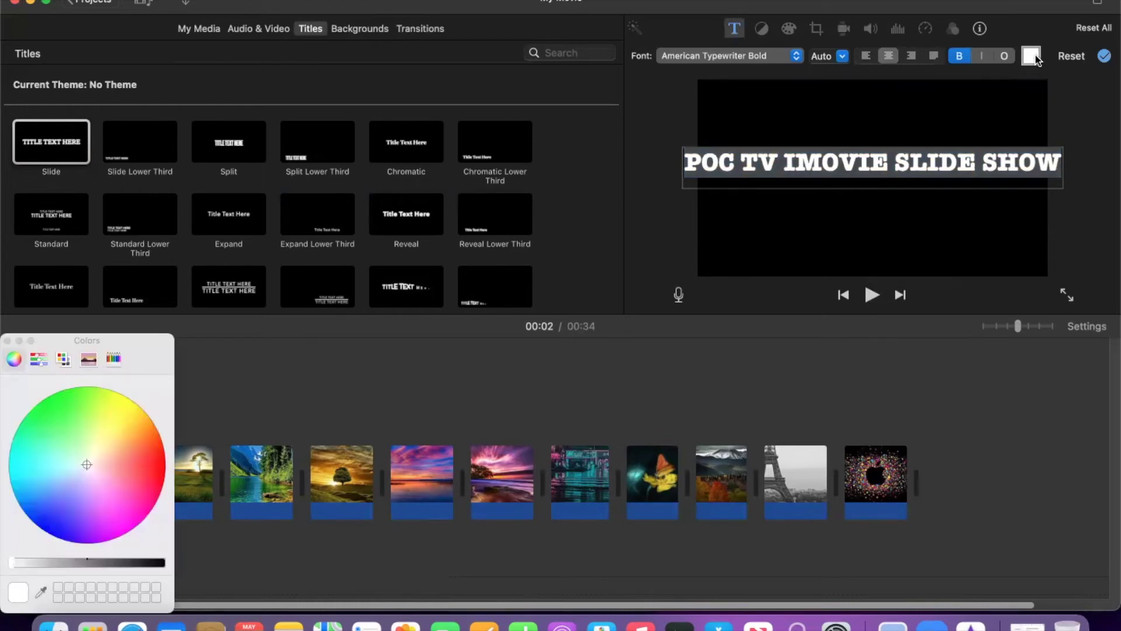
{"action": "left_click", "coordinate": [53, 508]}
{"action": "left_click", "coordinate": [65, 525]}
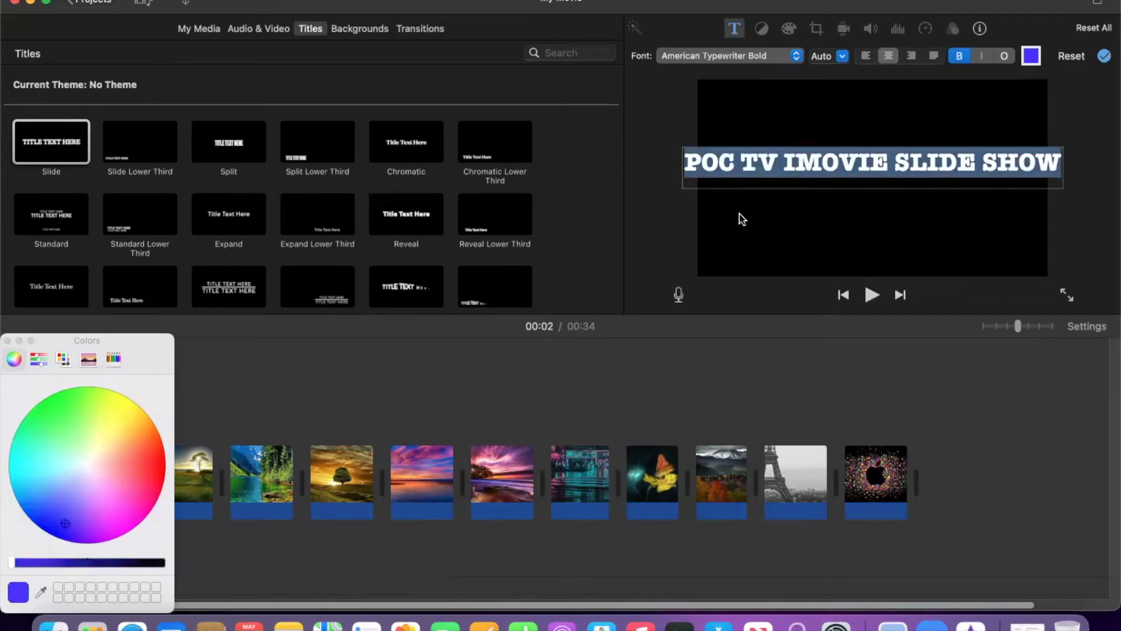
{"action": "left_click", "coordinate": [872, 163]}
{"action": "left_click", "coordinate": [890, 205]}
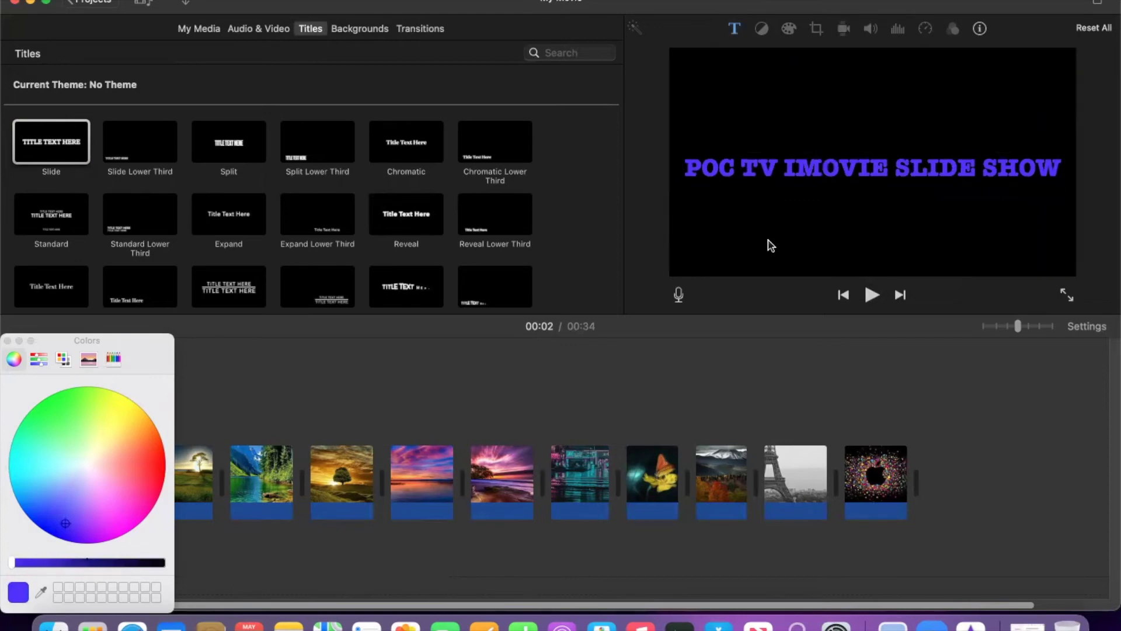
{"action": "left_click", "coordinate": [11, 342]}
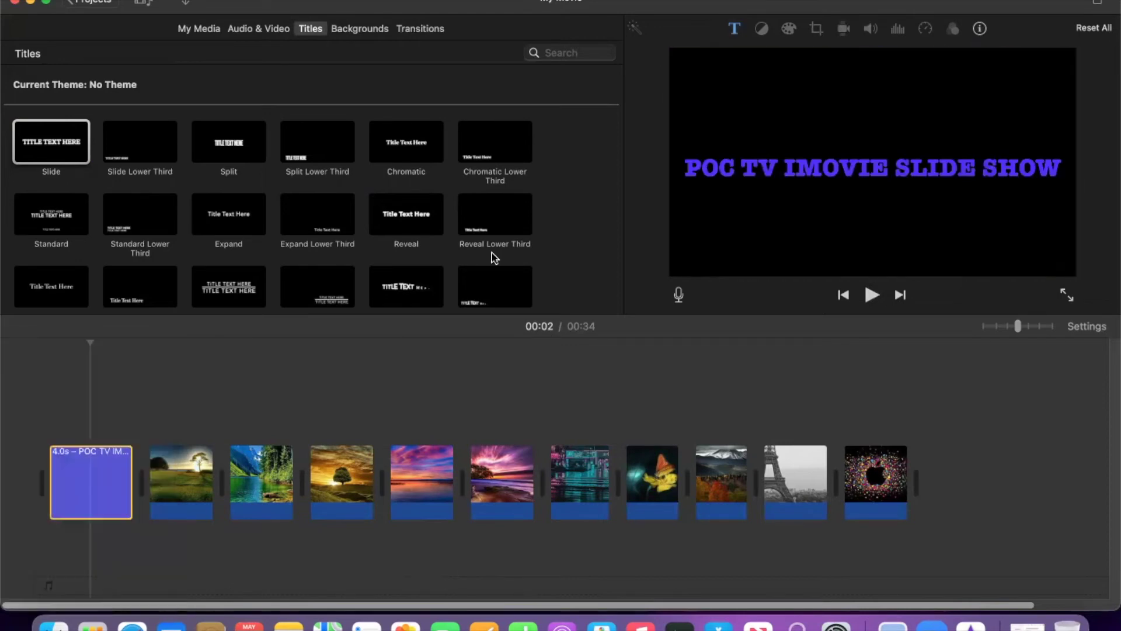
{"action": "left_click", "coordinate": [429, 470]}
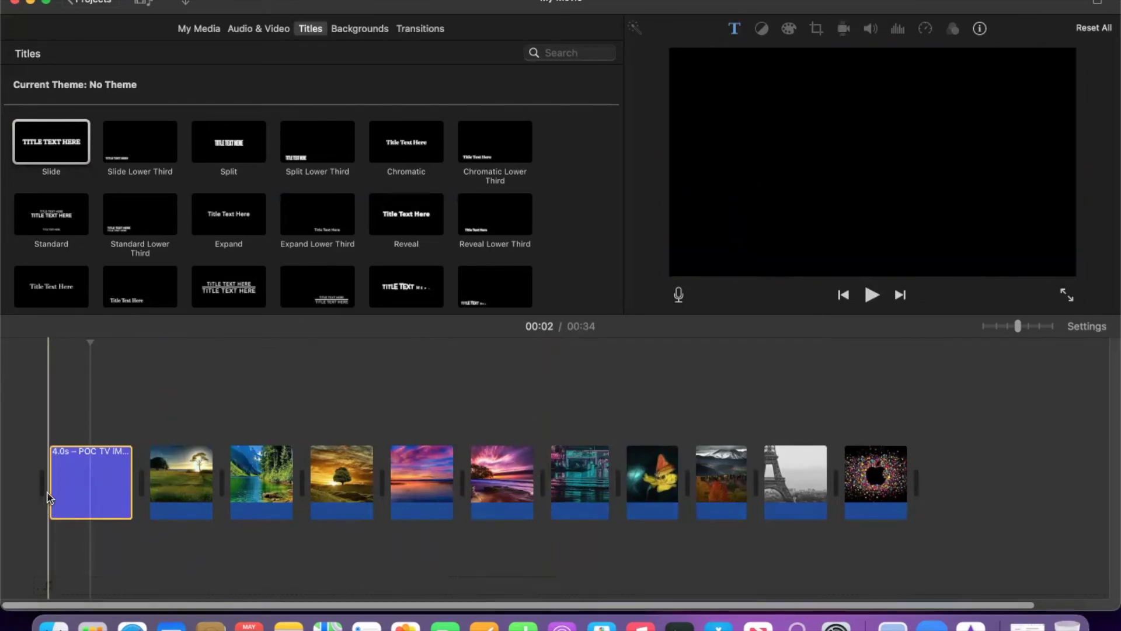
Play the slideshow preview from the opening title
{"action": "left_click", "coordinate": [871, 295]}
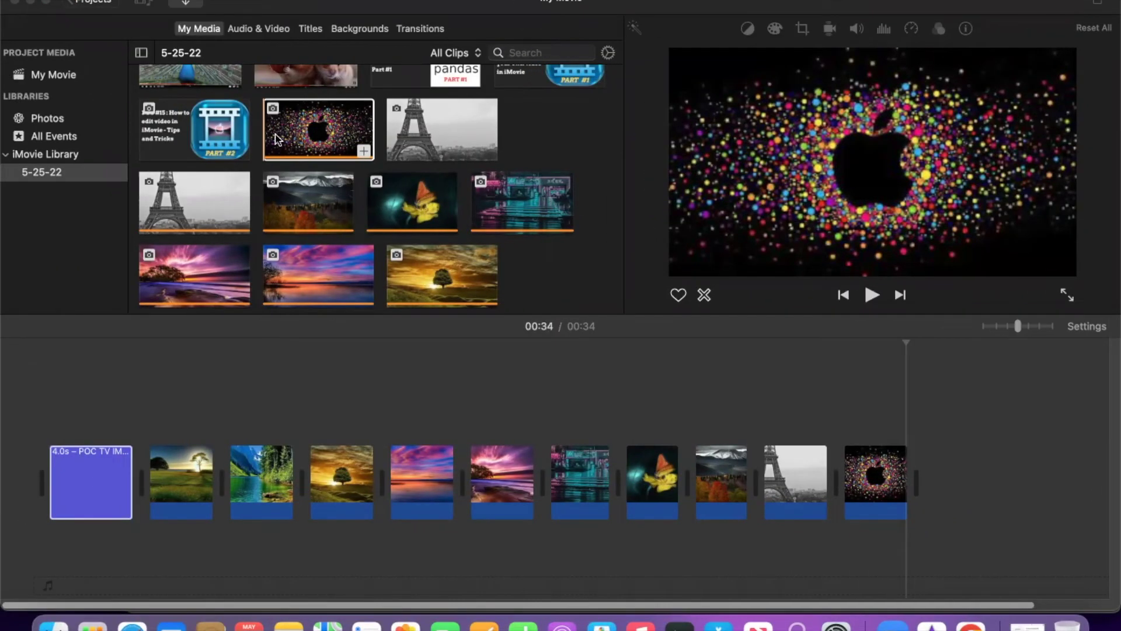
Import yoitrax-latte.mp3 from the POC folder into the 5-25-22 event
{"action": "left_click", "coordinate": [185, 8]}
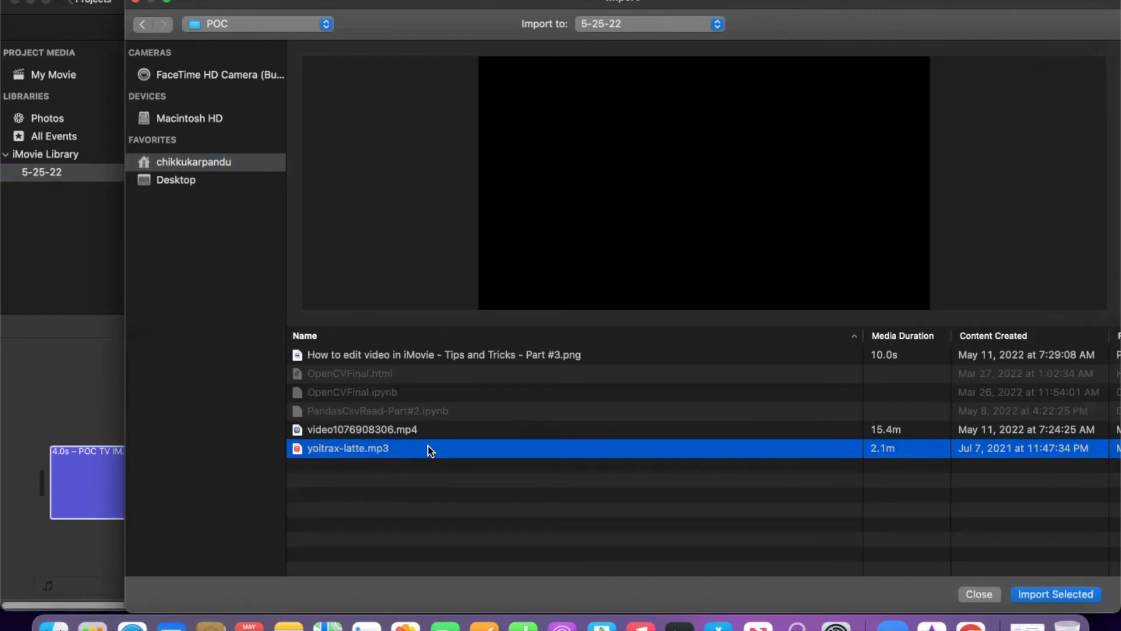
{"action": "left_click", "coordinate": [1042, 594]}
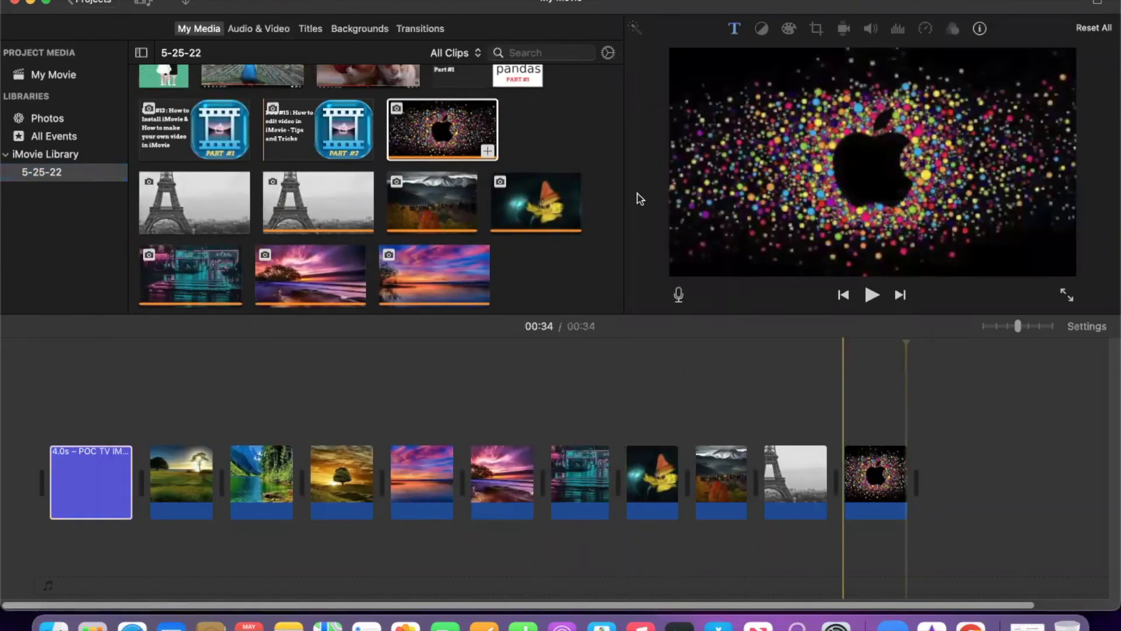
{"action": "left_click", "coordinate": [244, 33]}
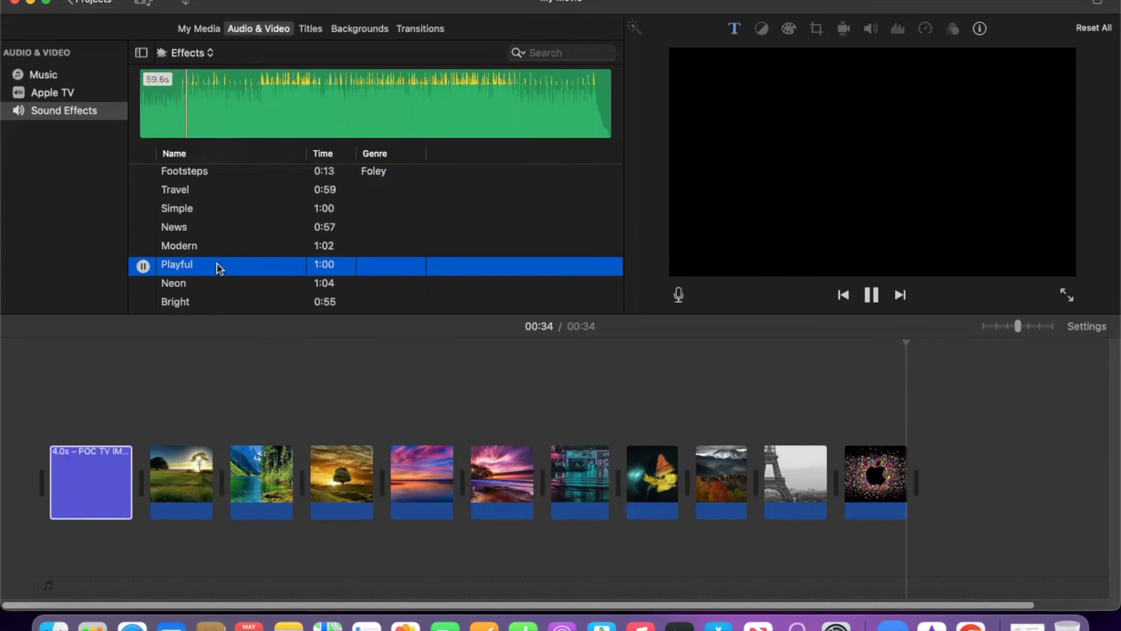
Drag the 59.6-second Playful sound effect beneath the clips and select everything
{"action": "left_click_drag", "start_coordinate": [176, 282], "coordinate": [44, 549]}
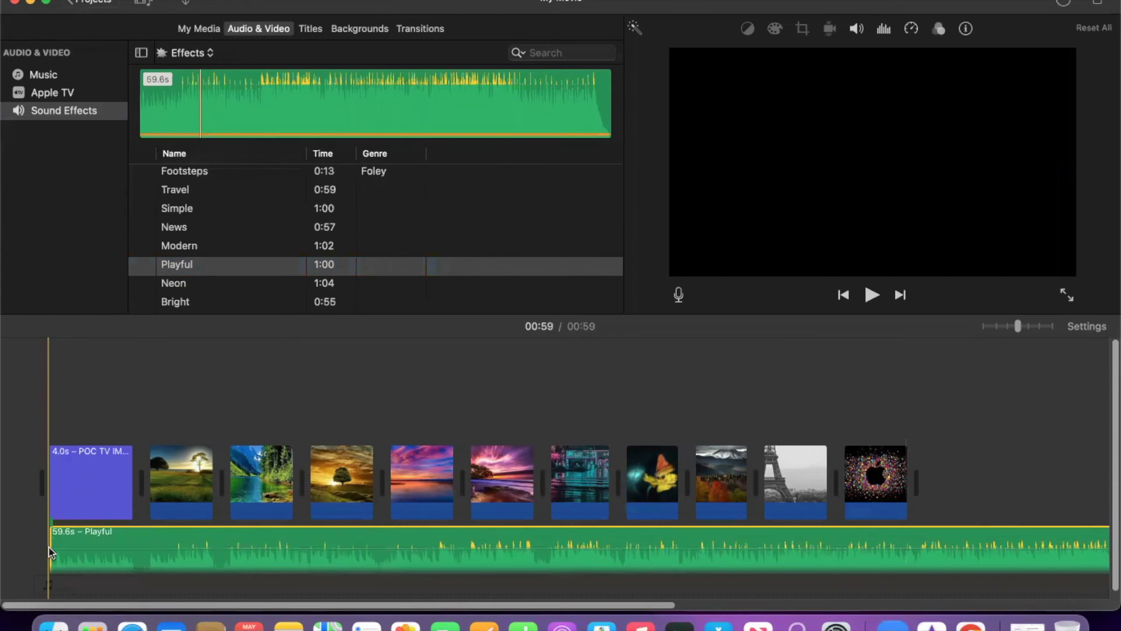
{"action": "scroll", "coordinate": [50, 551], "scroll_direction": "down", "scroll_amount": 1}
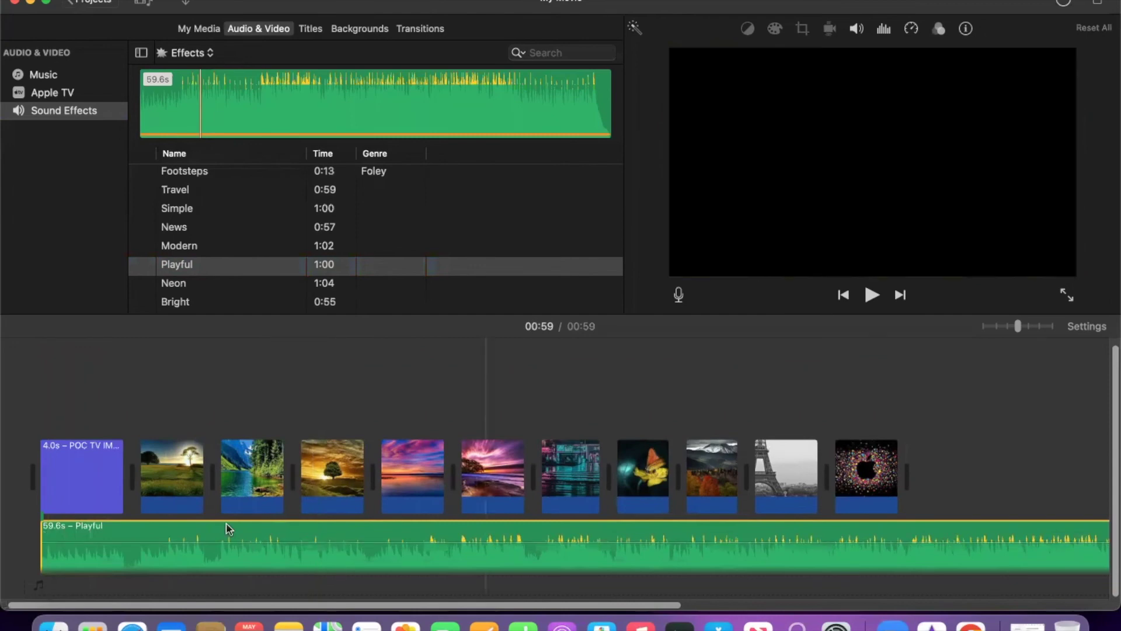
{"action": "key", "text": "super+a"}
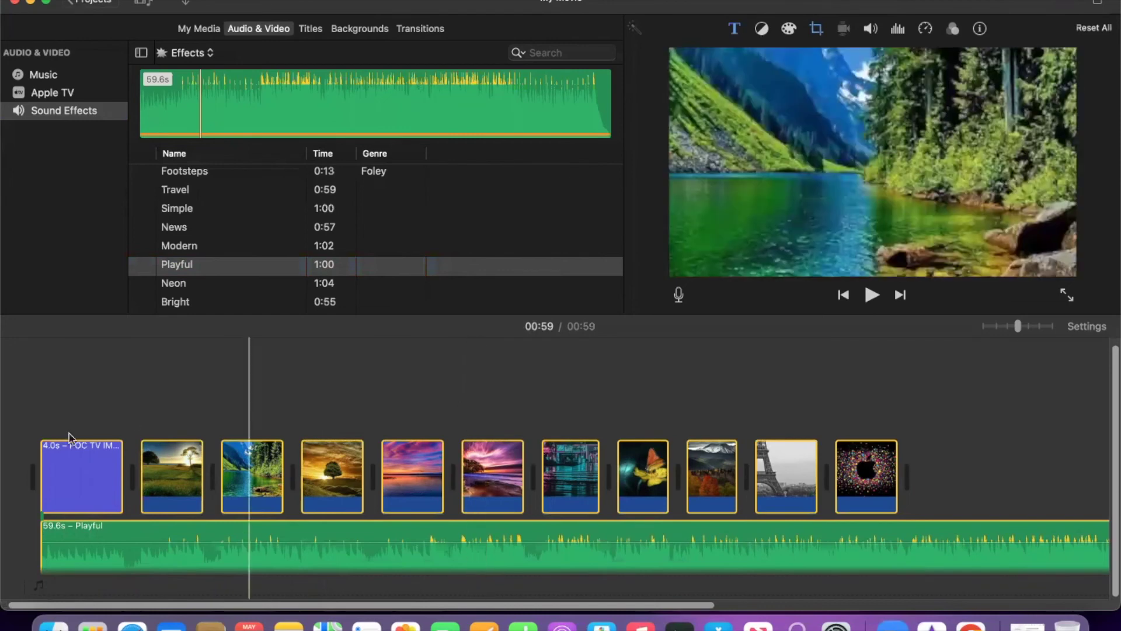
Show the volume settings for the selected clips, then select the opening title clip
{"action": "left_click", "coordinate": [869, 29]}
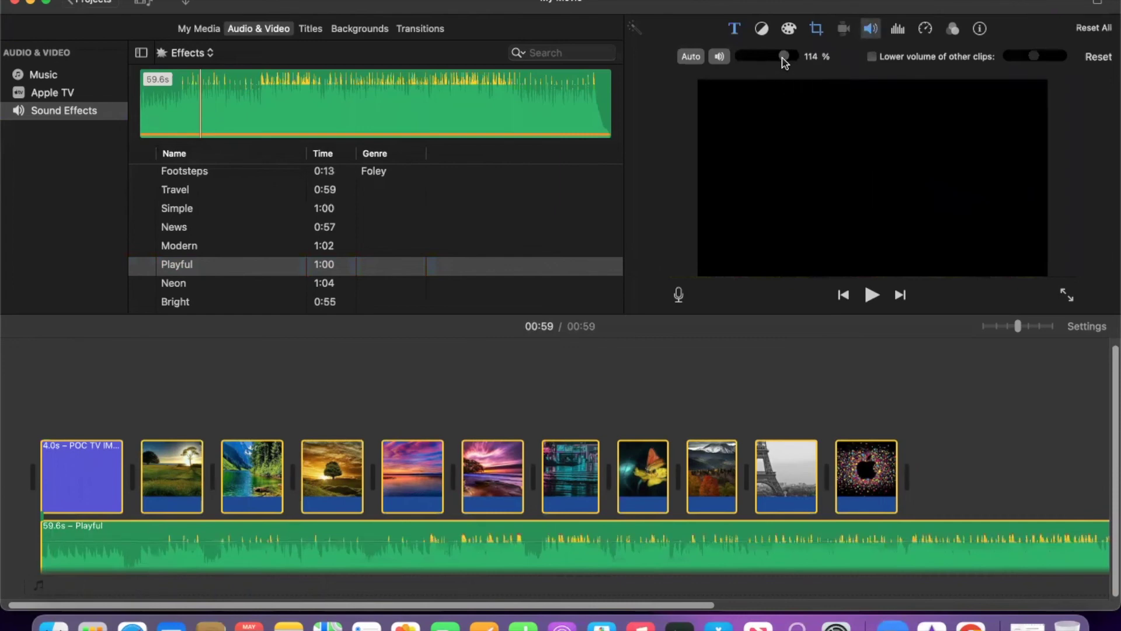
{"action": "left_click", "coordinate": [44, 442]}
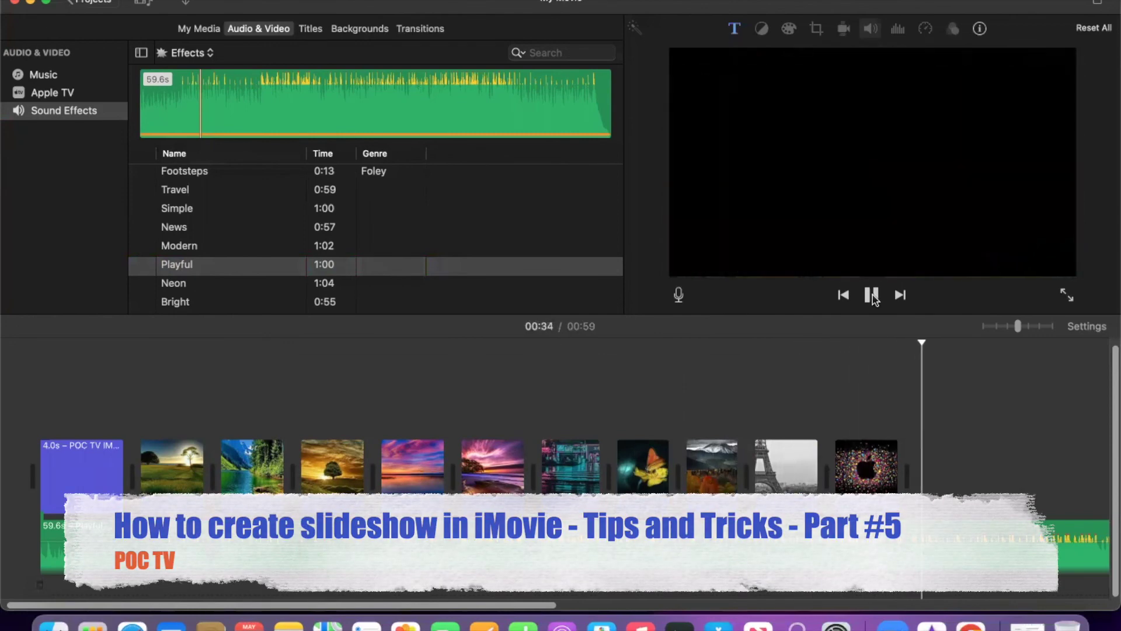
Pause the slideshow preview at 34 seconds
{"action": "left_click", "coordinate": [874, 297]}
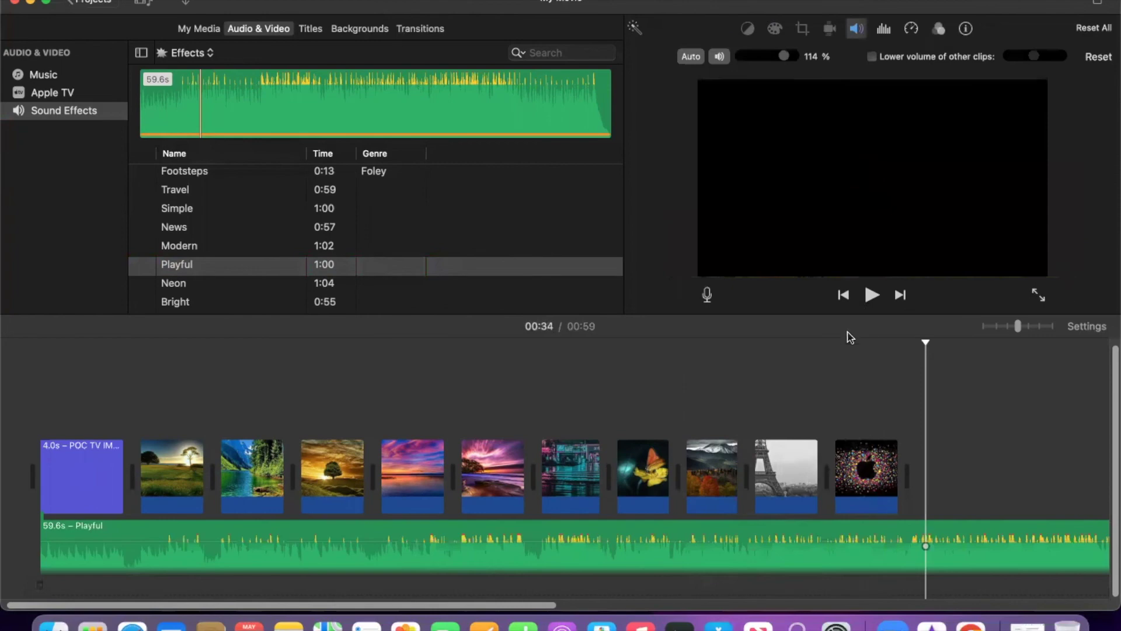